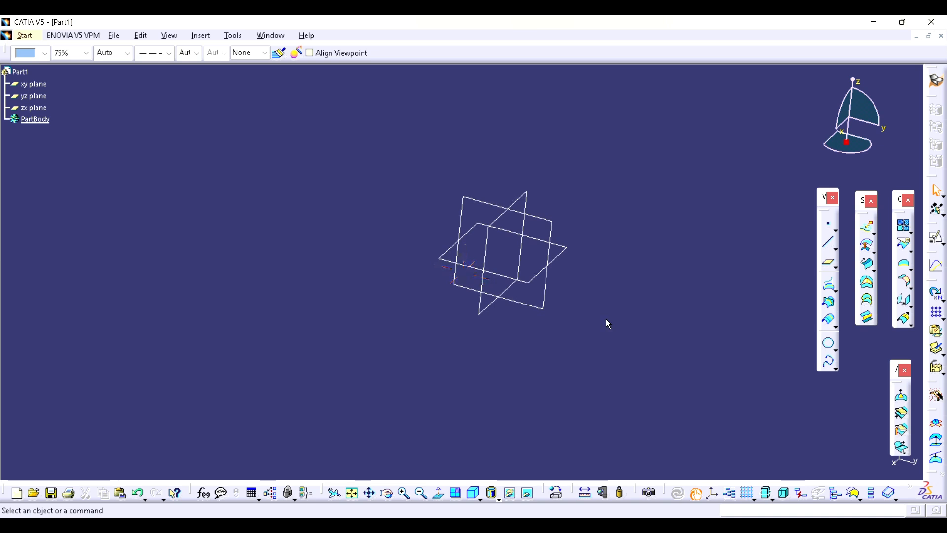
Hide the xy, yz and zx reference planes.
{"action": "key", "text": "ctrl+a"}
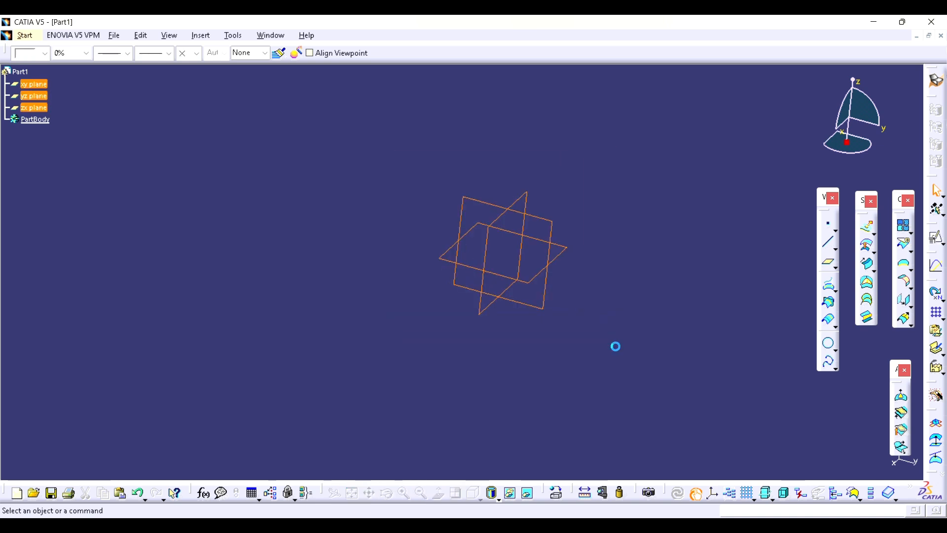
{"action": "key", "text": "space"}
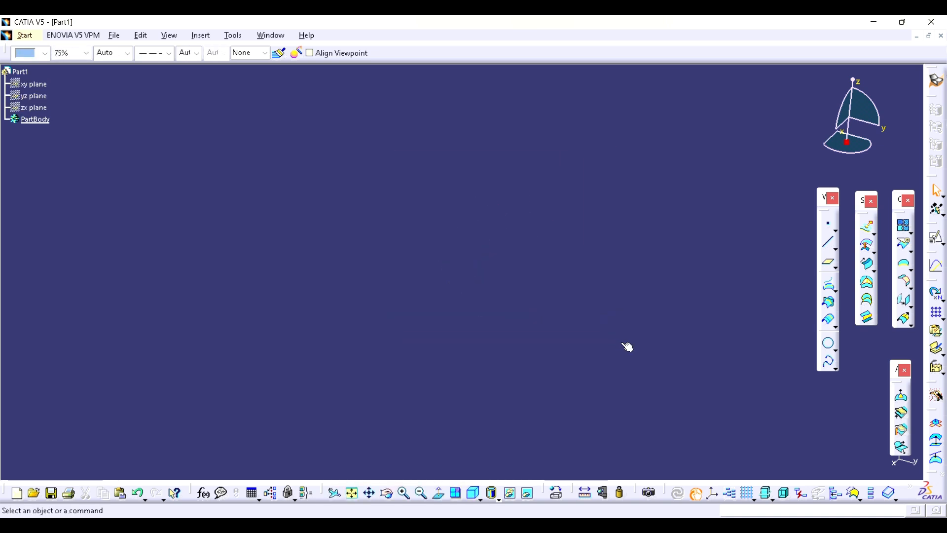
{"action": "left_click", "coordinate": [825, 245]}
{"action": "left_click", "coordinate": [708, 202]}
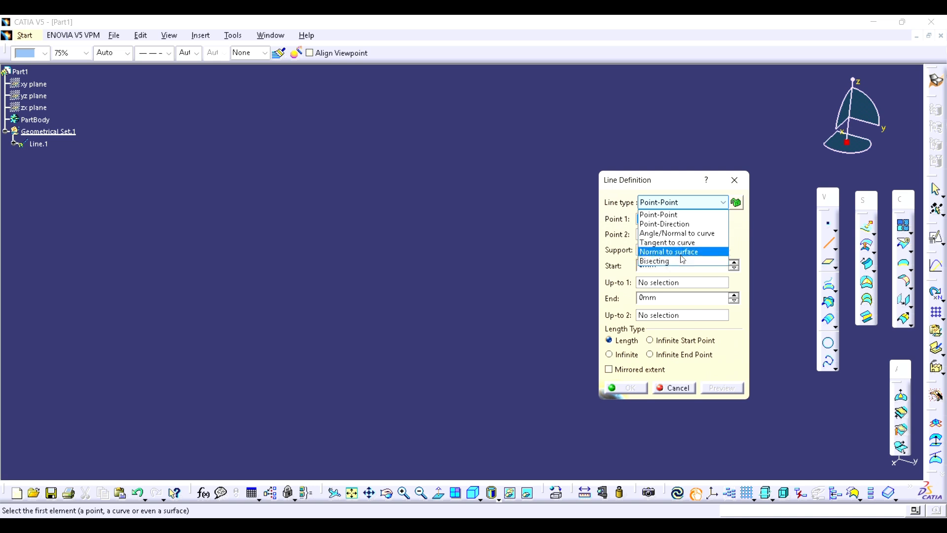
{"action": "left_click", "coordinate": [680, 216]}
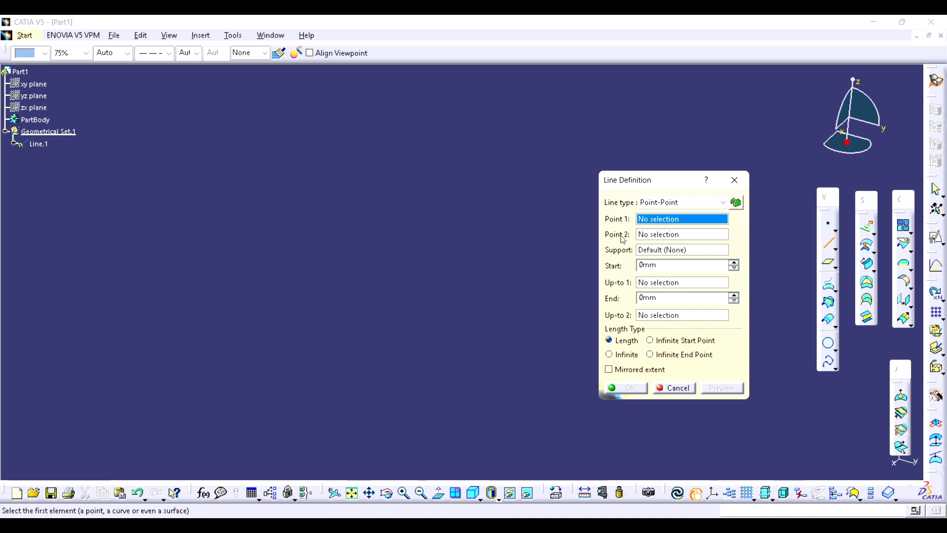
{"action": "left_click", "coordinate": [735, 181]}
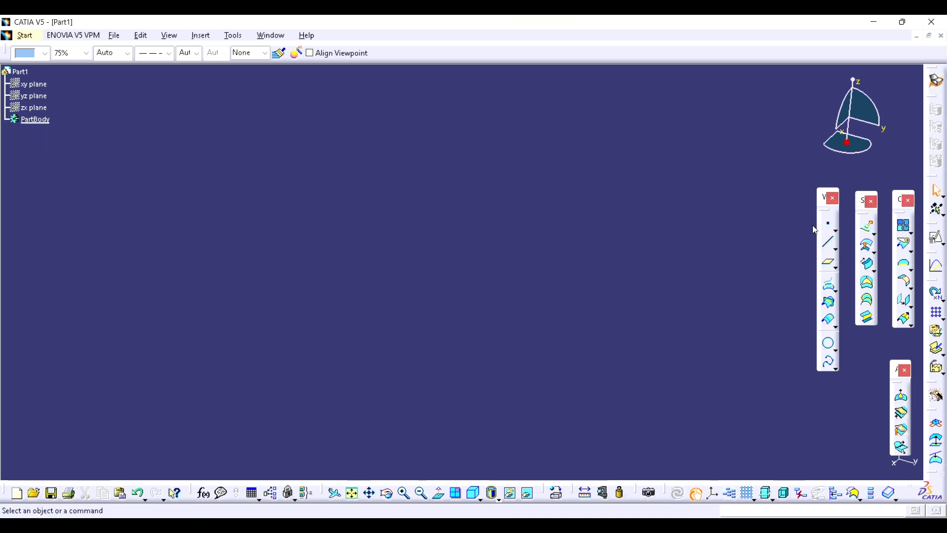
Create a Coordinates point at the origin with X, Y and Z at 0 mm.
{"action": "left_click", "coordinate": [830, 227]}
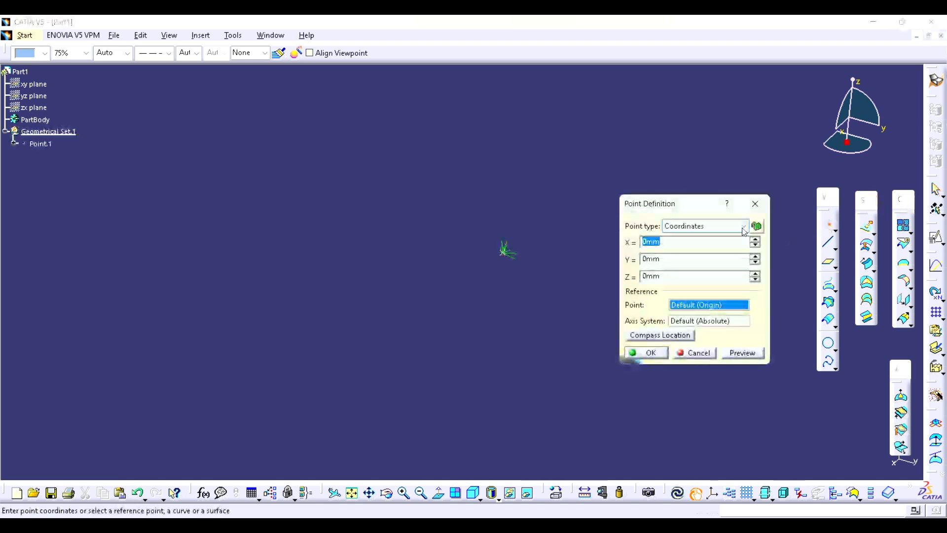
{"action": "left_click", "coordinate": [740, 228]}
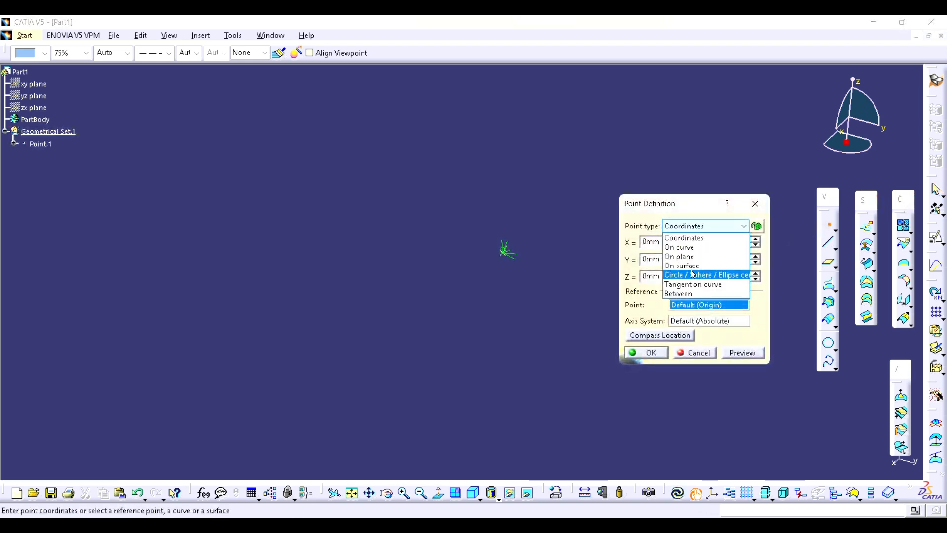
{"action": "left_click", "coordinate": [680, 173]}
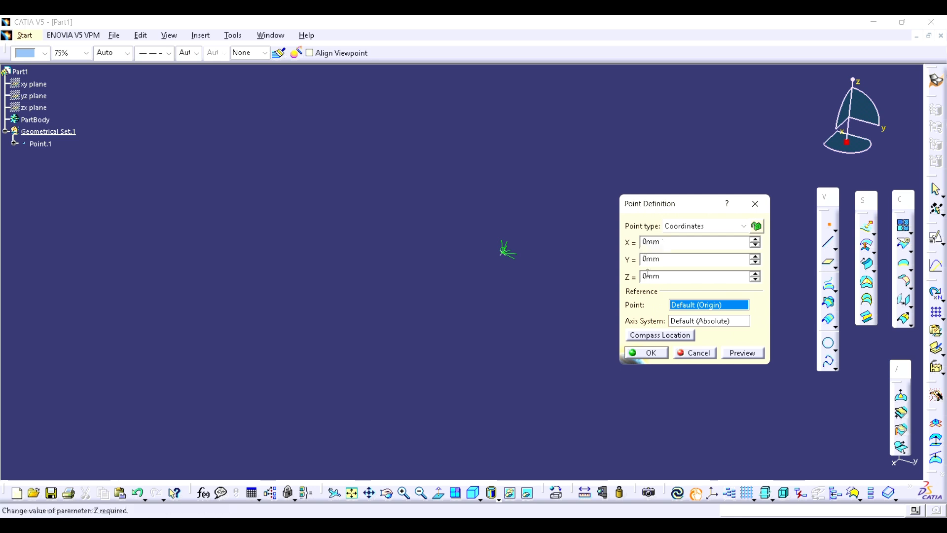
{"action": "left_click", "coordinate": [641, 353]}
{"action": "middle_click_drag", "start_coordinate": [571, 332], "coordinate": [553, 327]}
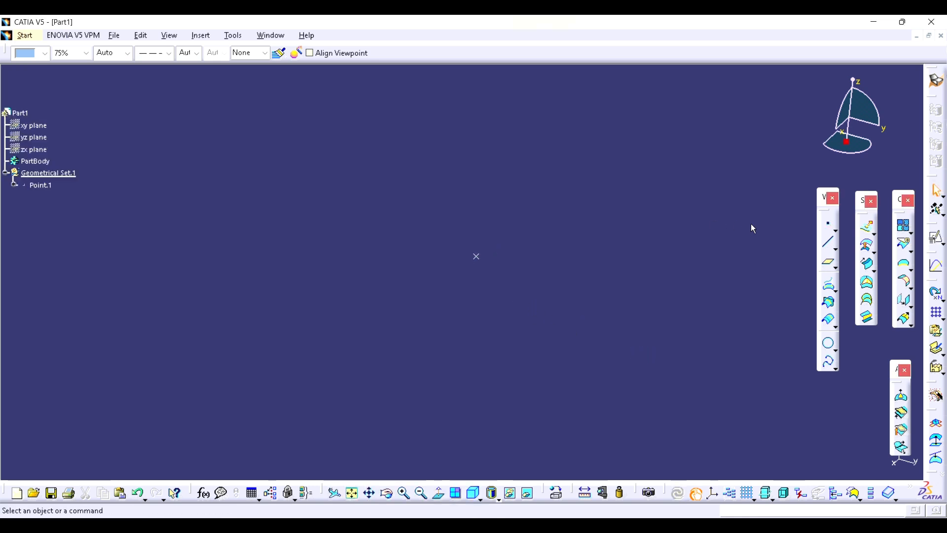
Create a second Coordinates point directly above the origin at Z = 100 mm.
{"action": "left_click", "coordinate": [823, 222]}
{"action": "left_click_drag", "start_coordinate": [697, 277], "coordinate": [424, 236]}
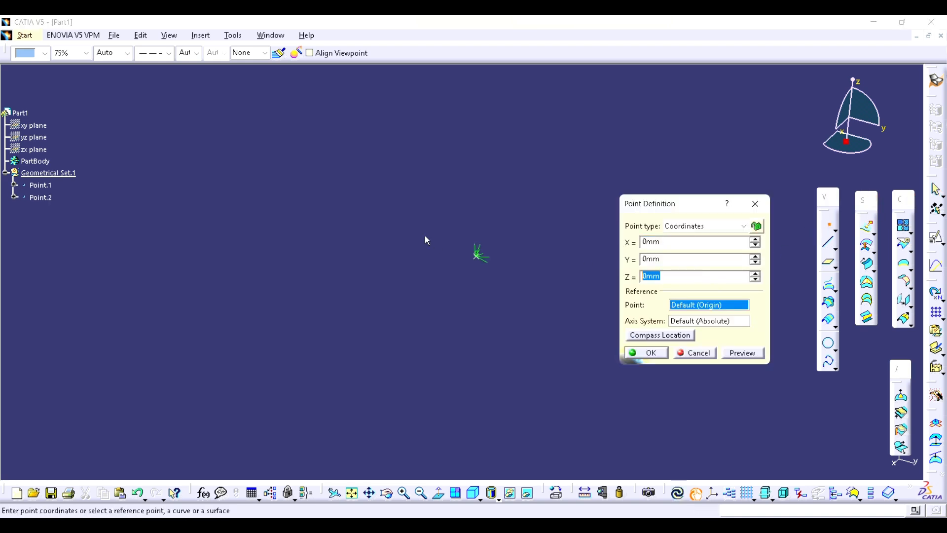
{"action": "type", "text": "100"}
{"action": "key", "text": "Return"}
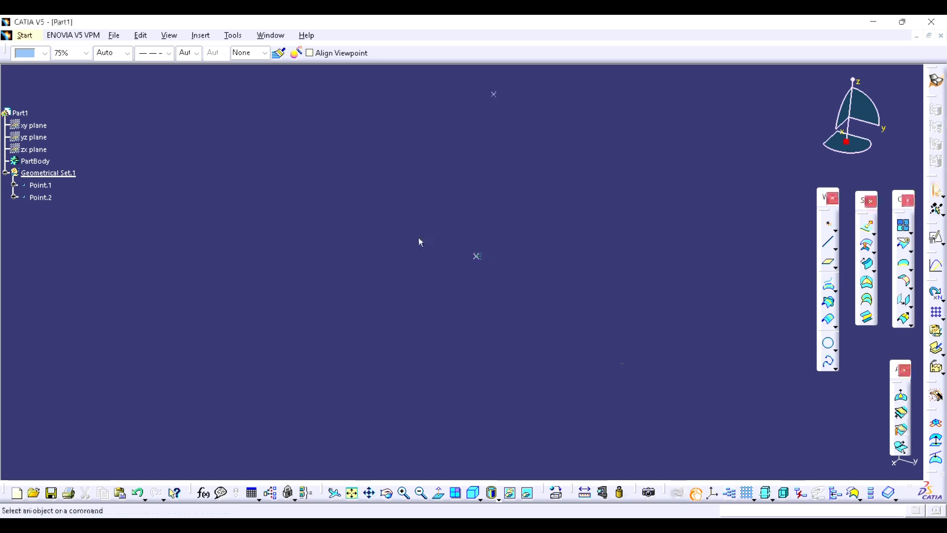
{"action": "middle_click_drag", "start_coordinate": [543, 276], "coordinate": [476, 284]}
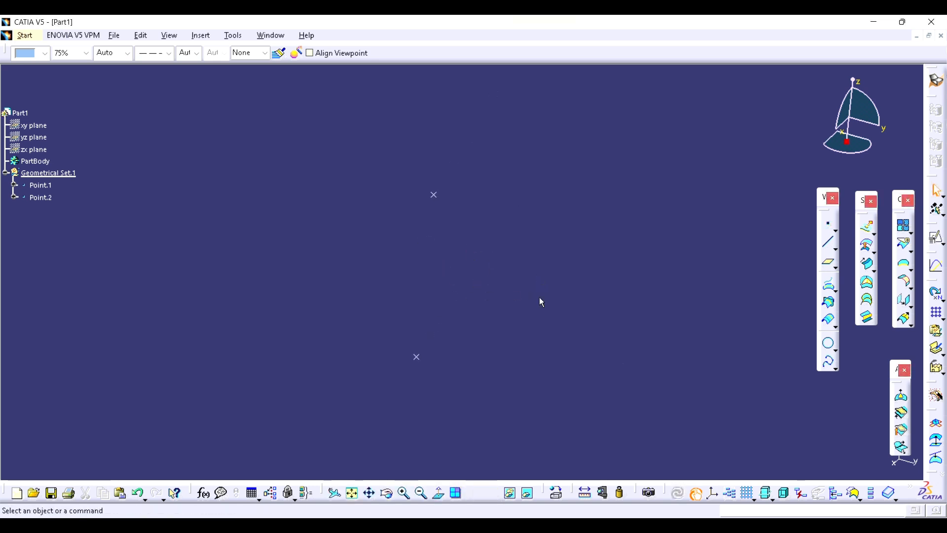
Create a Point-Point line from Point.2 to Point.1.
{"action": "left_click", "coordinate": [829, 242]}
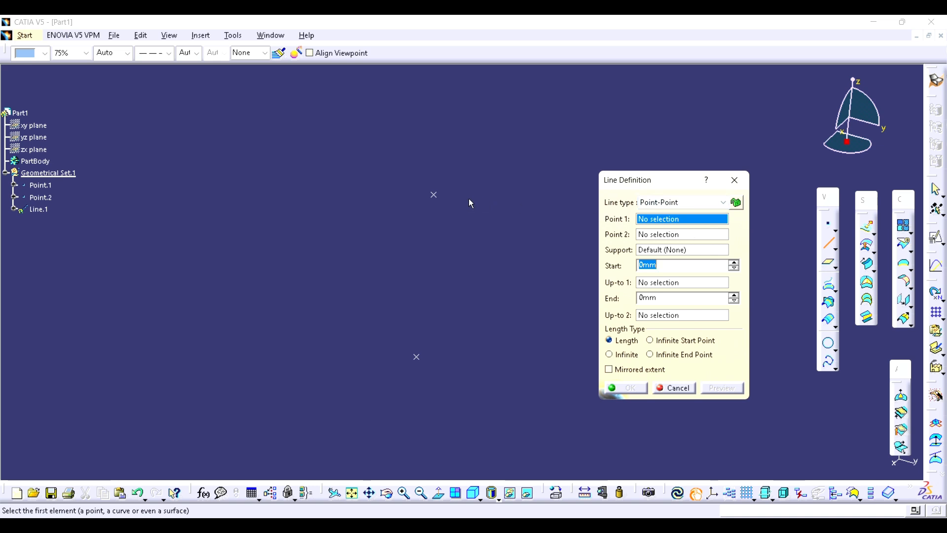
{"action": "left_click", "coordinate": [434, 195]}
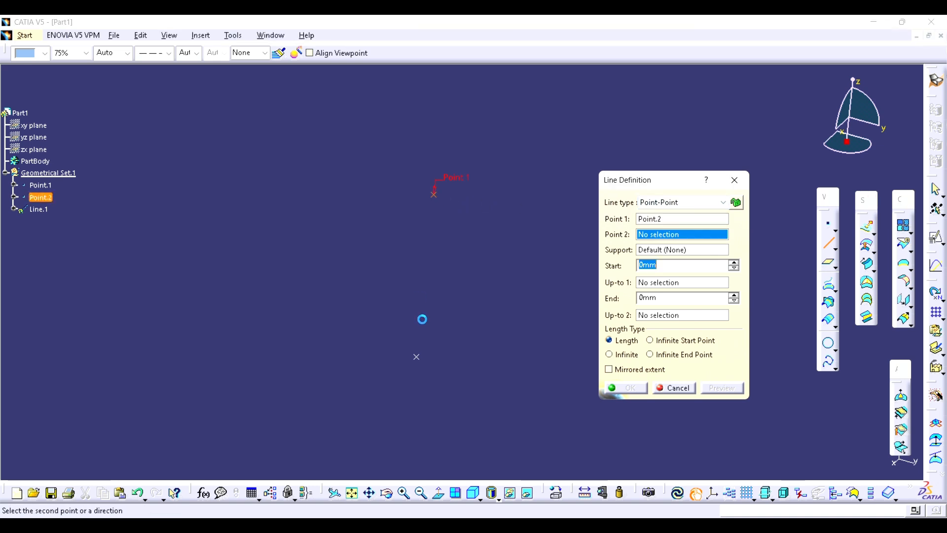
{"action": "left_click", "coordinate": [416, 356]}
{"action": "left_click", "coordinate": [622, 387]}
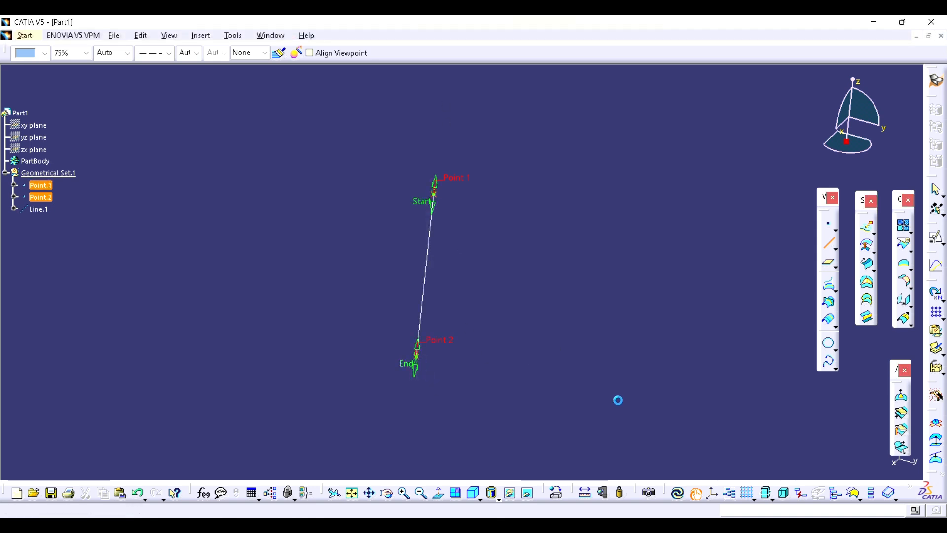
Hide the point-to-point line and both of its points.
{"action": "right_click", "coordinate": [430, 259]}
{"action": "left_click", "coordinate": [460, 295]}
{"action": "left_click_drag", "start_coordinate": [370, 144], "coordinate": [547, 402]}
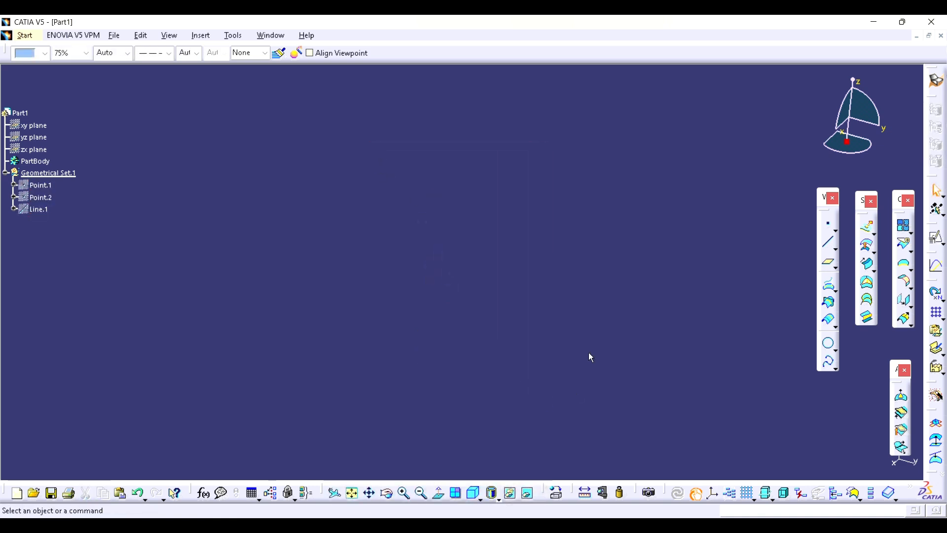
Start a Point-Direction line, unhide Point.1 and choose it as the line's point.
{"action": "left_click", "coordinate": [830, 243]}
{"action": "left_click", "coordinate": [694, 205]}
{"action": "left_click", "coordinate": [677, 223]}
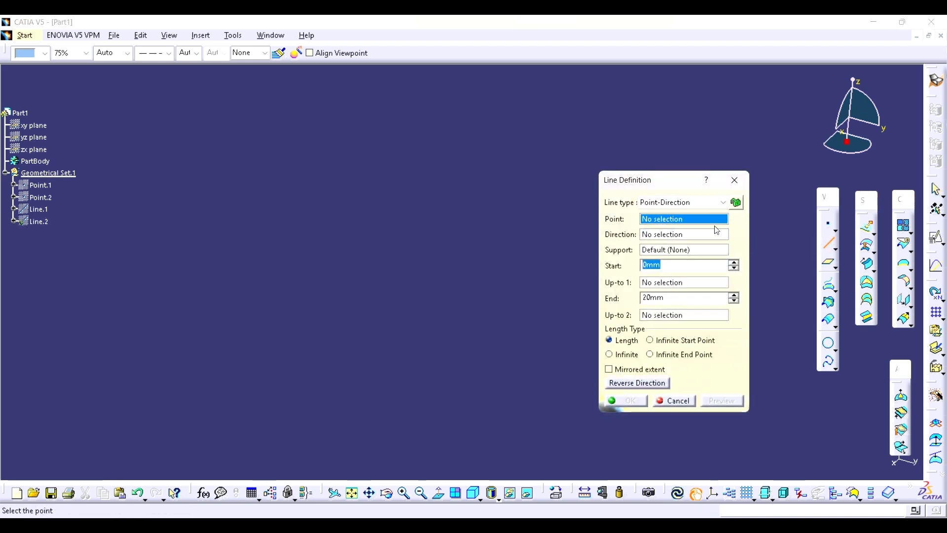
{"action": "right_click", "coordinate": [41, 199]}
{"action": "left_click", "coordinate": [39, 185]}
{"action": "right_click", "coordinate": [39, 185]}
{"action": "left_click", "coordinate": [68, 223]}
{"action": "left_click", "coordinate": [417, 356]}
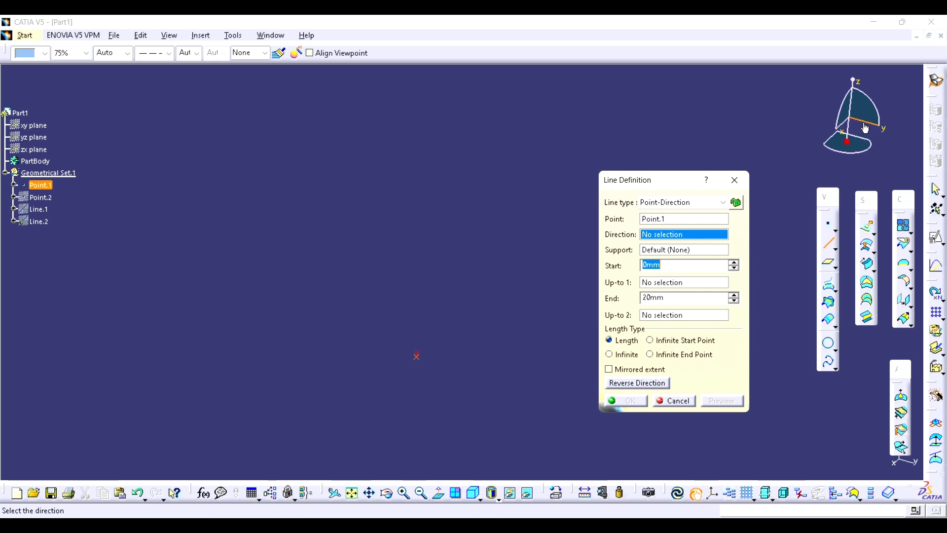
Set the line's direction to Z Component and stretch it to a start of -44 mm and an end of 113 mm.
{"action": "right_click", "coordinate": [673, 239]}
{"action": "left_click", "coordinate": [696, 321]}
{"action": "left_click_drag", "start_coordinate": [420, 317], "coordinate": [464, 174]}
{"action": "left_click_drag", "start_coordinate": [415, 368], "coordinate": [425, 440]}
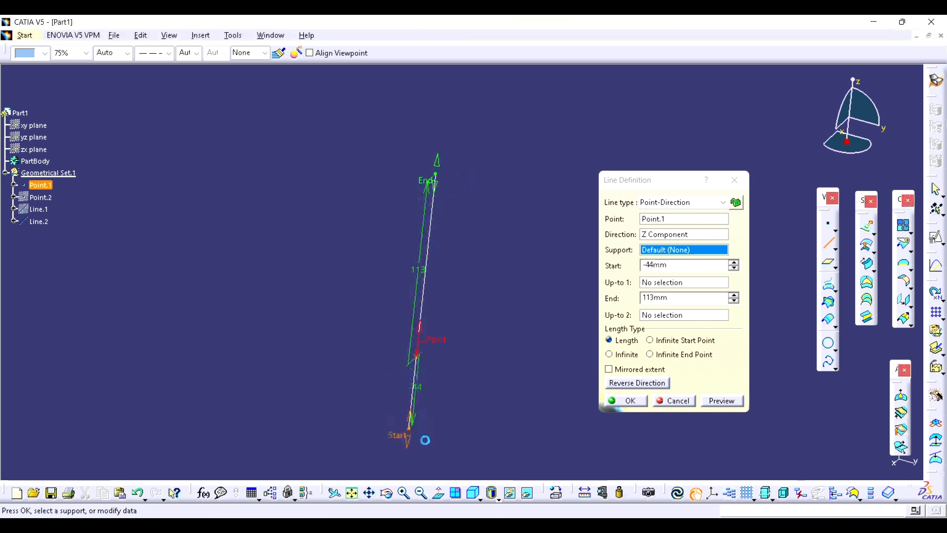
Change the direction to Y Component and create the line, and hide it together with Point.1.
{"action": "right_click", "coordinate": [669, 239]}
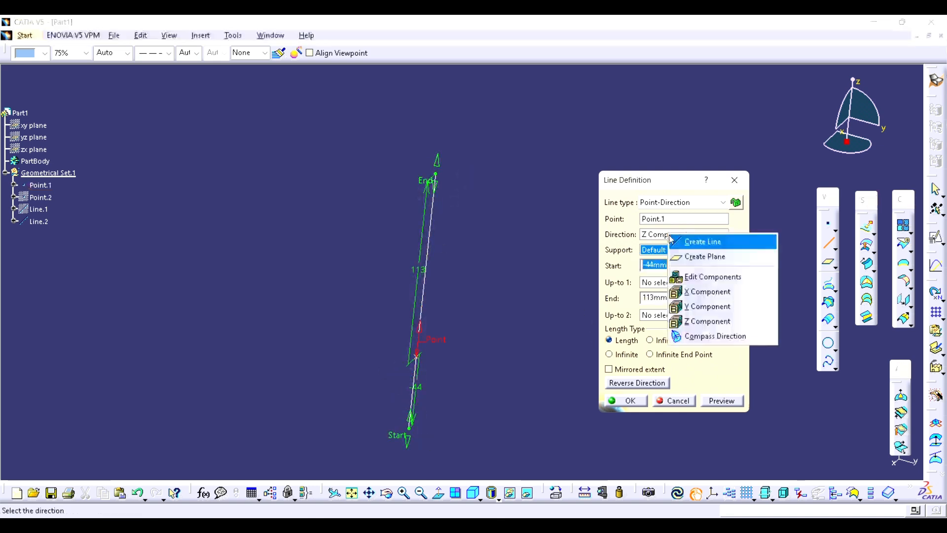
{"action": "left_click", "coordinate": [707, 301]}
{"action": "middle_click_drag", "start_coordinate": [483, 326], "coordinate": [446, 232]}
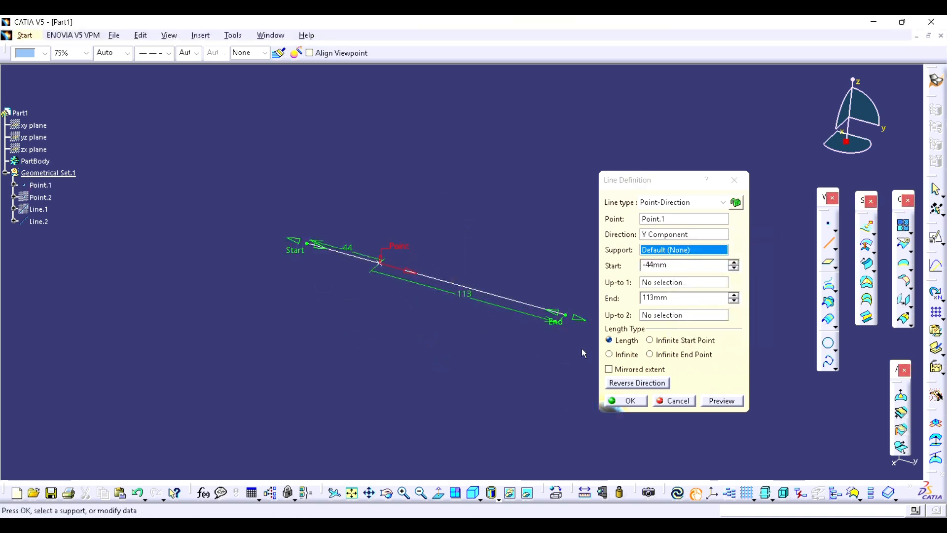
{"action": "left_click", "coordinate": [626, 400]}
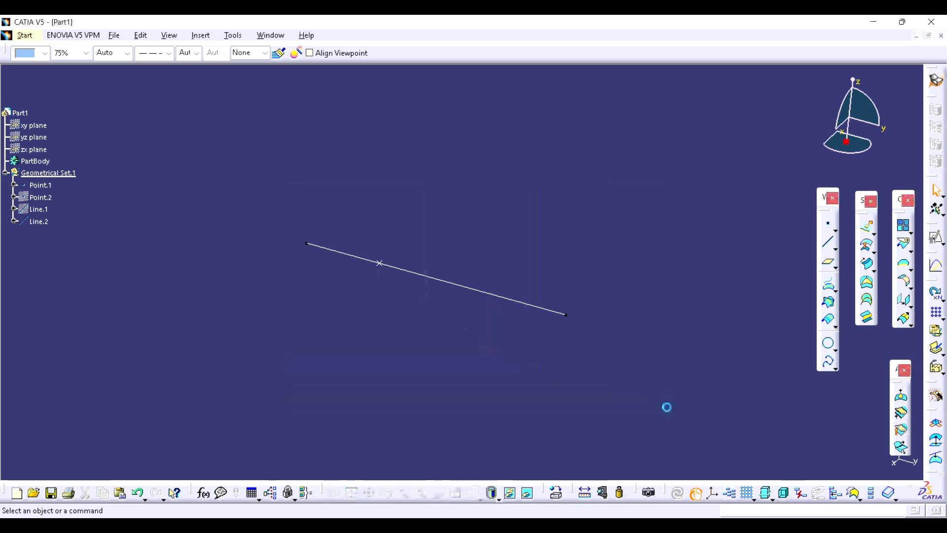
{"action": "key", "text": "space"}
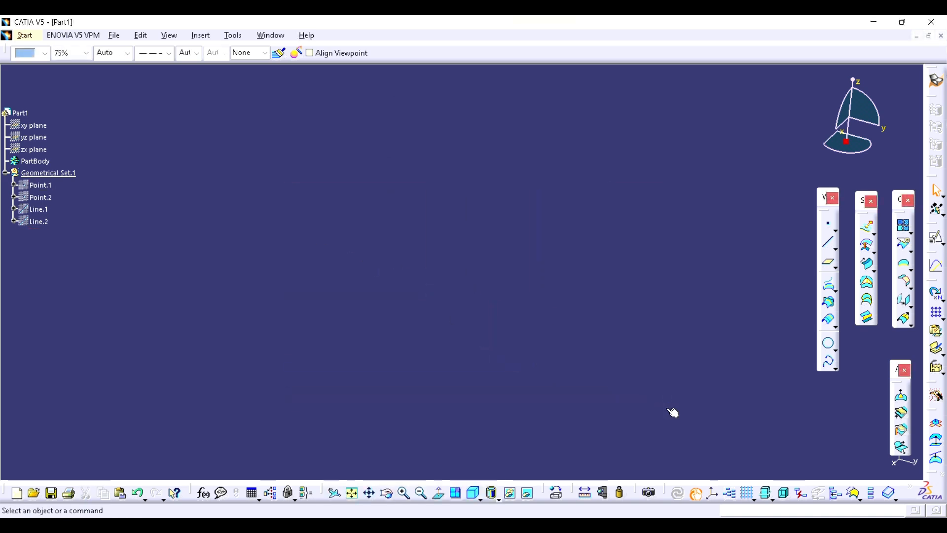
{"action": "left_click", "coordinate": [828, 242]}
{"action": "left_click", "coordinate": [681, 202]}
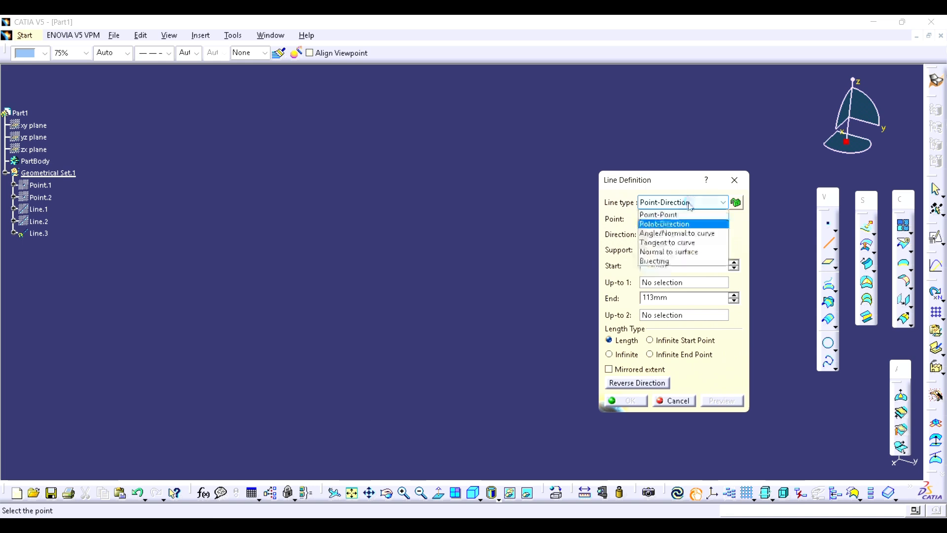
{"action": "left_click", "coordinate": [678, 236]}
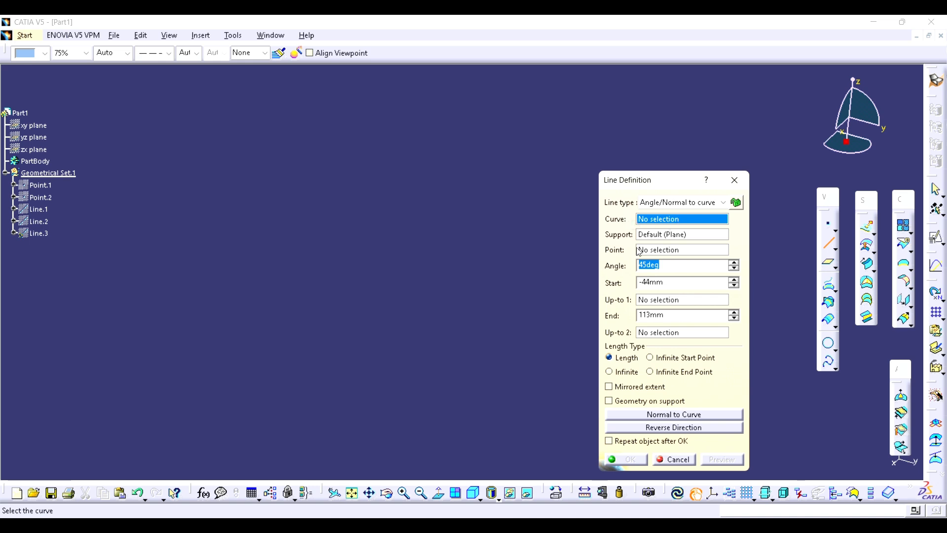
{"action": "left_click", "coordinate": [735, 186]}
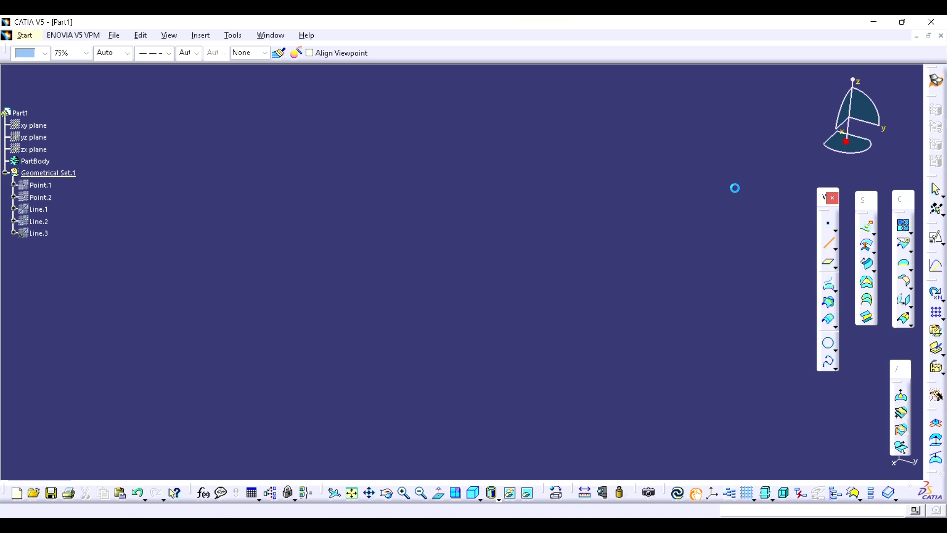
Show the hidden Point.1 and Line.2 again.
{"action": "right_click", "coordinate": [42, 197]}
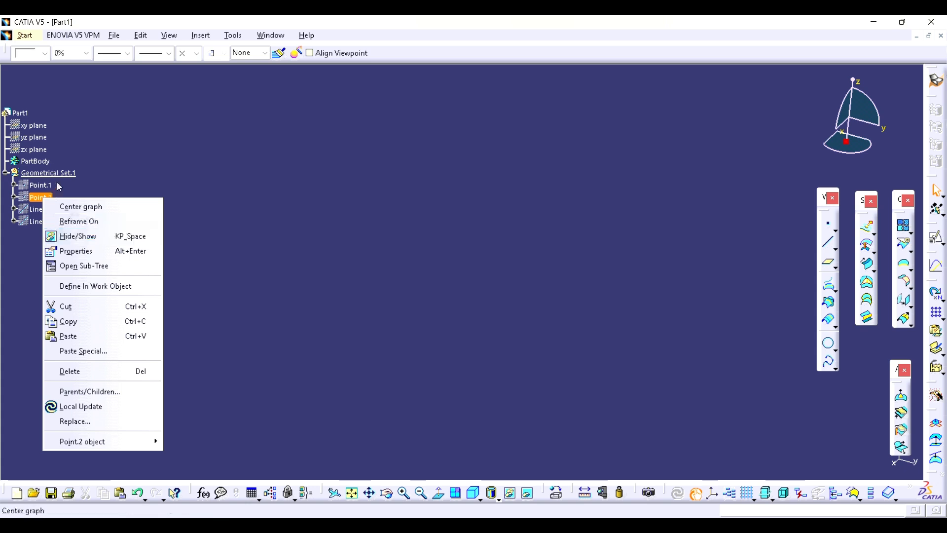
{"action": "left_click", "coordinate": [41, 184]}
{"action": "right_click", "coordinate": [42, 186]}
{"action": "left_click", "coordinate": [73, 222]}
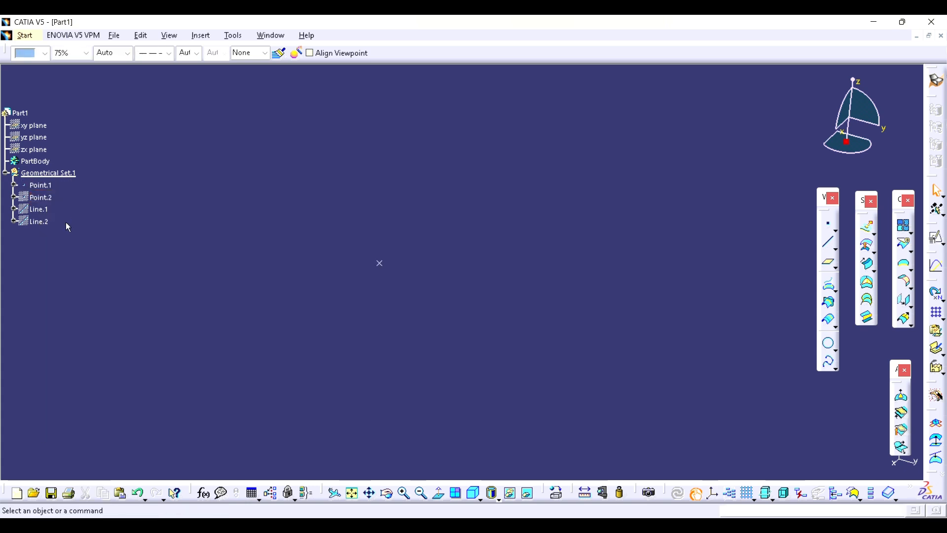
{"action": "right_click", "coordinate": [43, 222]}
{"action": "left_click", "coordinate": [59, 255]}
{"action": "middle_click_drag", "start_coordinate": [523, 367], "coordinate": [578, 379]}
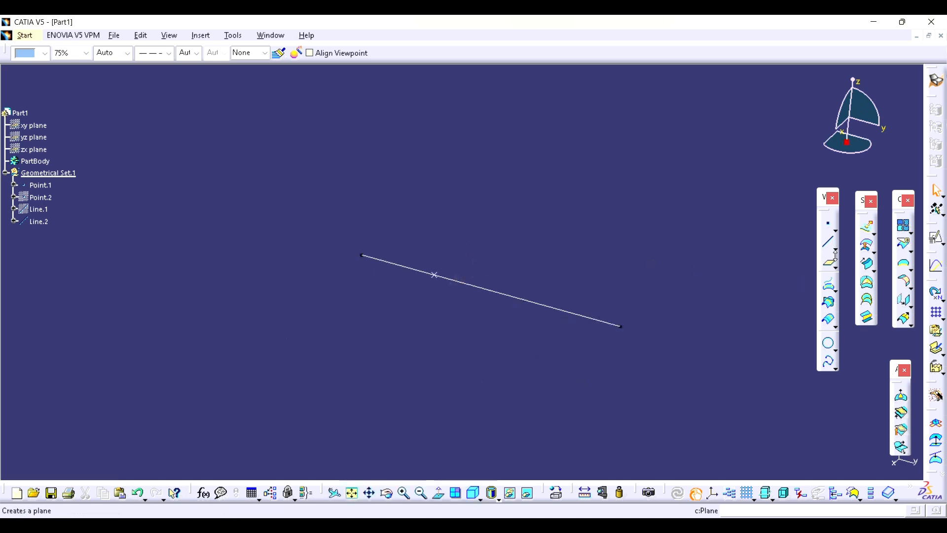
Start an Angle/Normal to curve line with Line.2 as the curve and Point.1 as the point.
{"action": "left_click", "coordinate": [828, 242]}
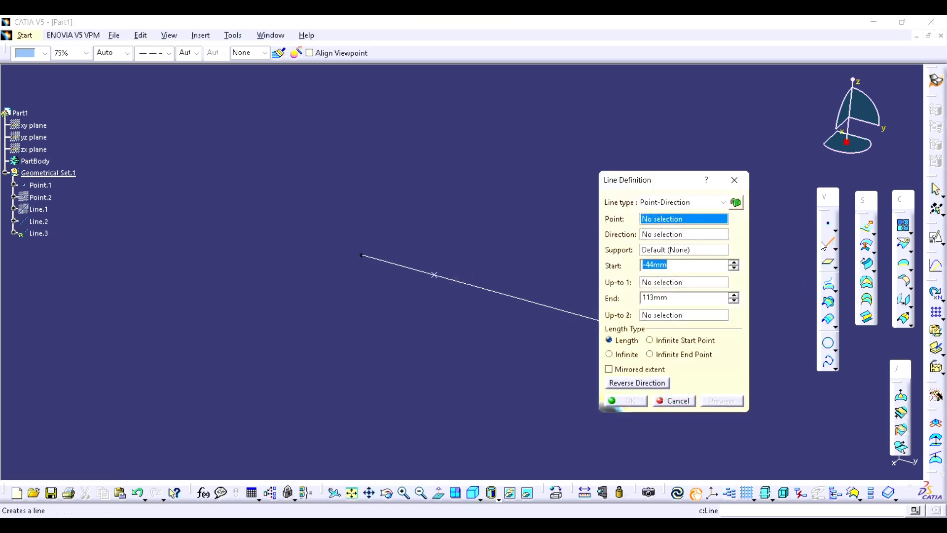
{"action": "left_click", "coordinate": [681, 202]}
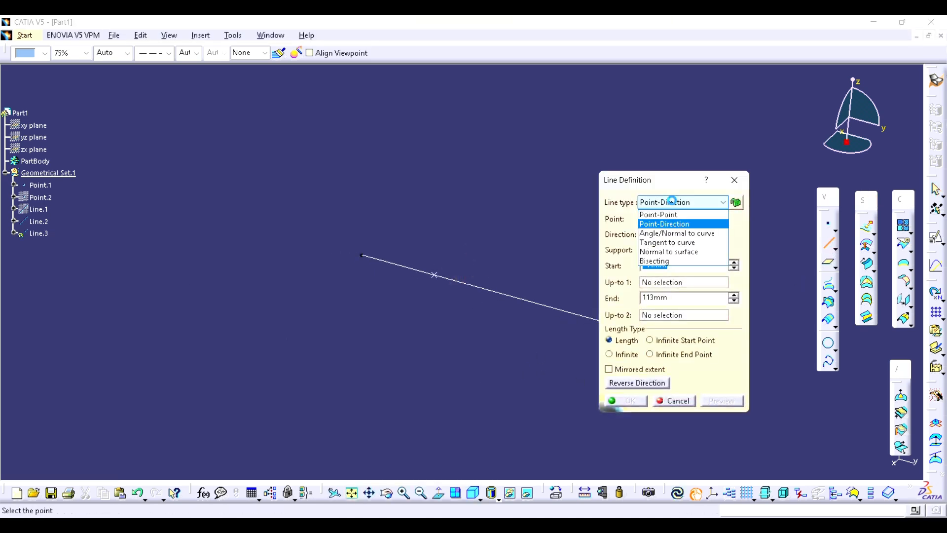
{"action": "left_click", "coordinate": [670, 234]}
{"action": "middle_click_drag", "start_coordinate": [550, 223], "coordinate": [443, 184]}
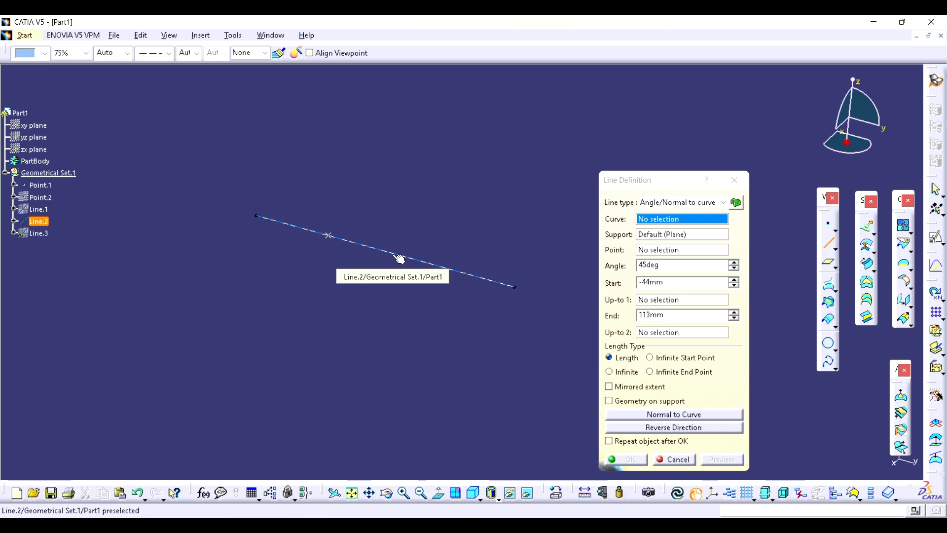
{"action": "left_click", "coordinate": [393, 255]}
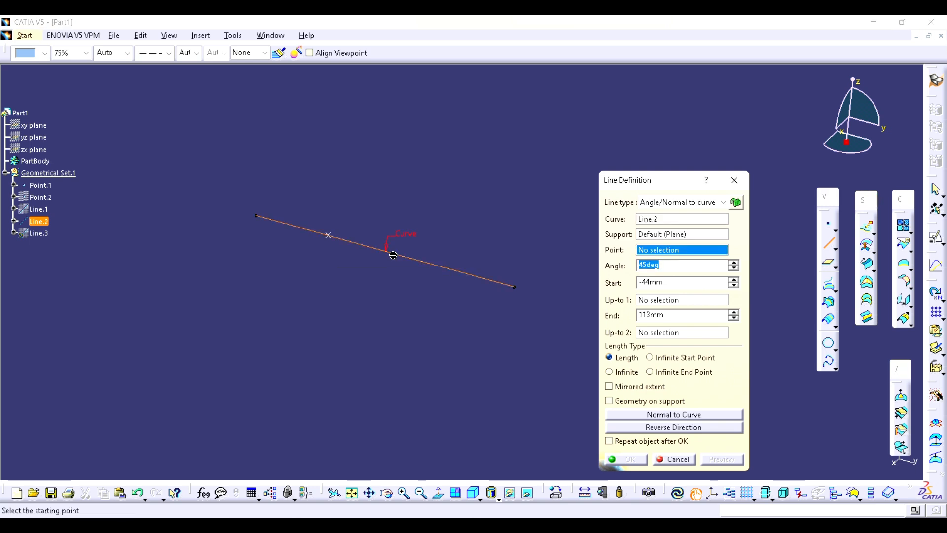
{"action": "left_click", "coordinate": [331, 236]}
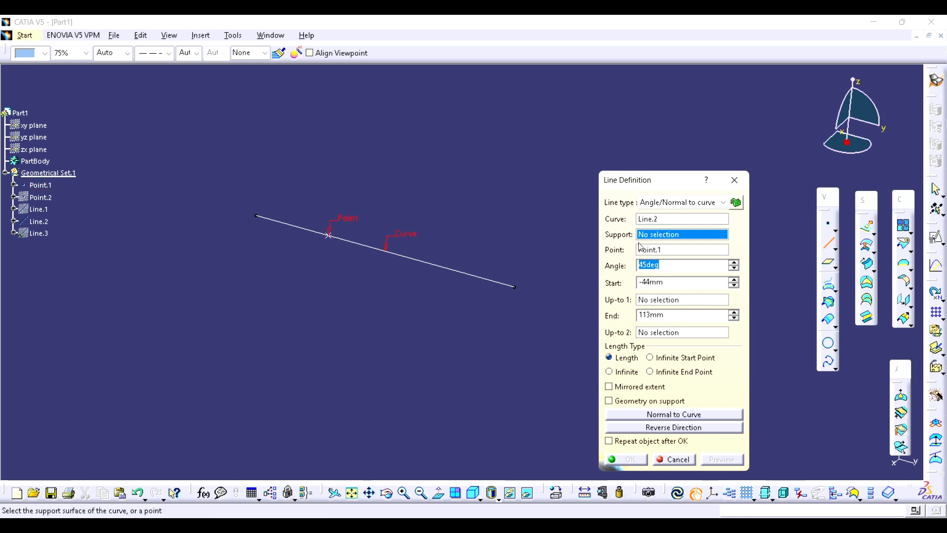
Create the 45° line using the YZ plane as support, and hide it together with Point.1 and Line.2.
{"action": "right_click", "coordinate": [678, 234]}
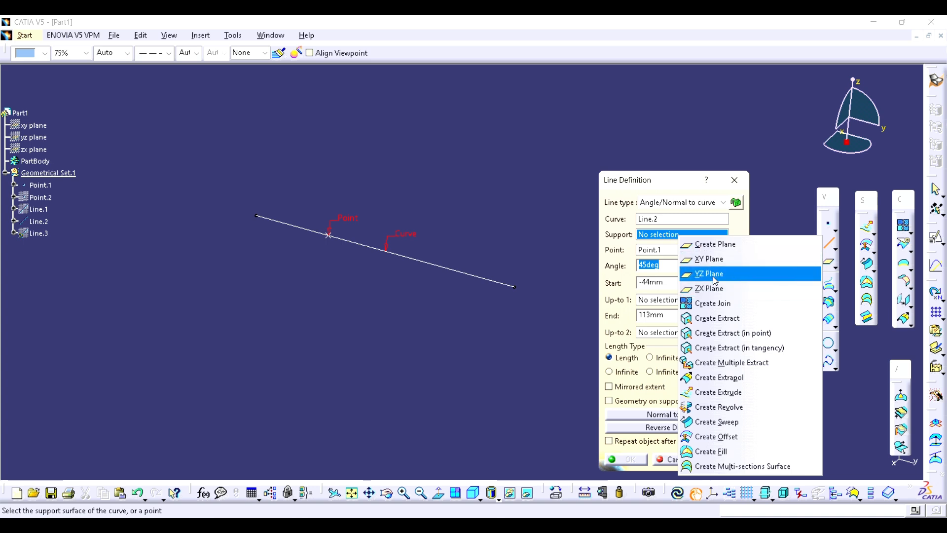
{"action": "left_click", "coordinate": [715, 280]}
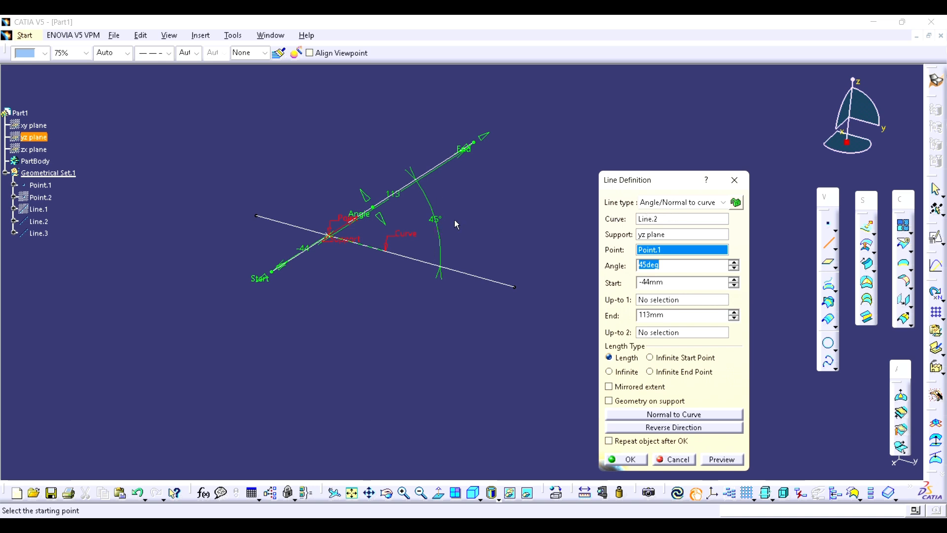
{"action": "left_click", "coordinate": [625, 459]}
{"action": "middle_click_drag", "start_coordinate": [592, 398], "coordinate": [594, 374]}
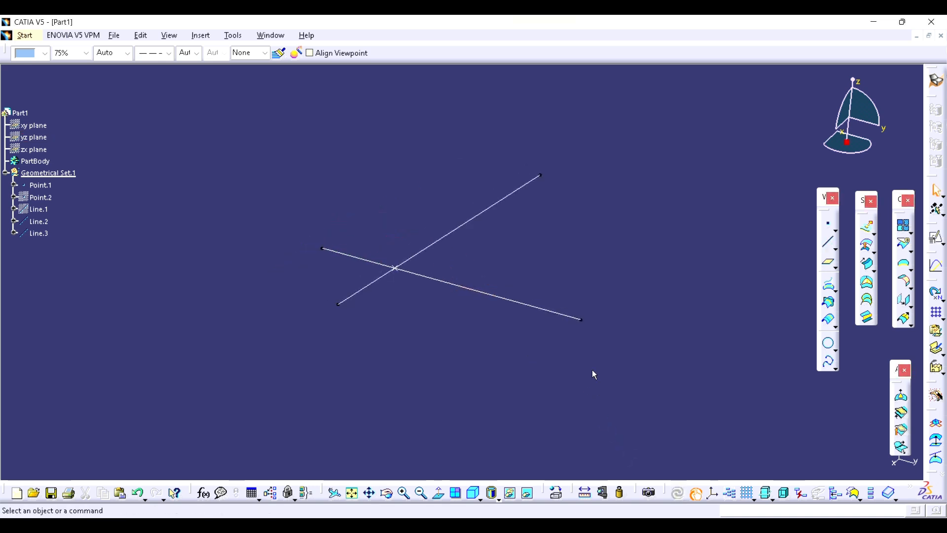
{"action": "left_click_drag", "start_coordinate": [653, 407], "coordinate": [224, 114]}
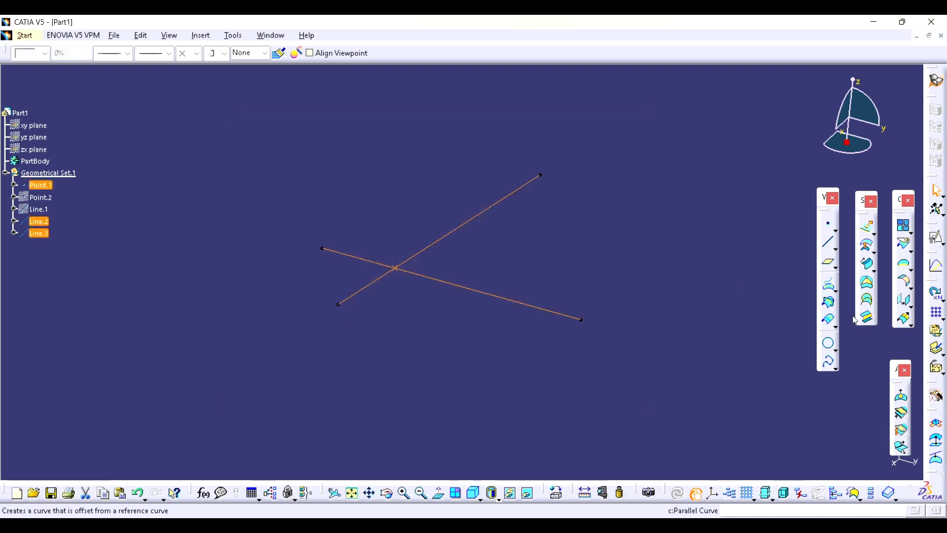
{"action": "key", "text": "ctrl+h"}
{"action": "left_click", "coordinate": [828, 242]}
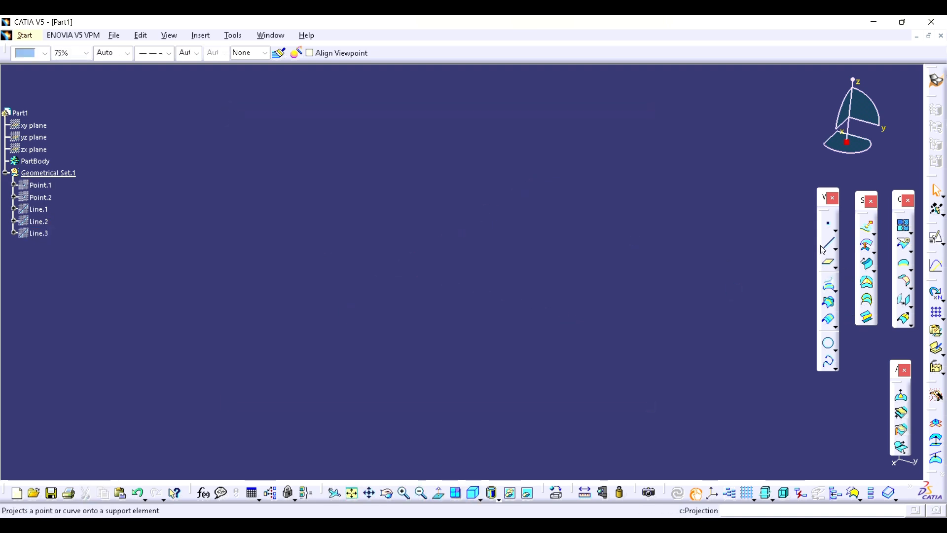
{"action": "left_click", "coordinate": [710, 201]}
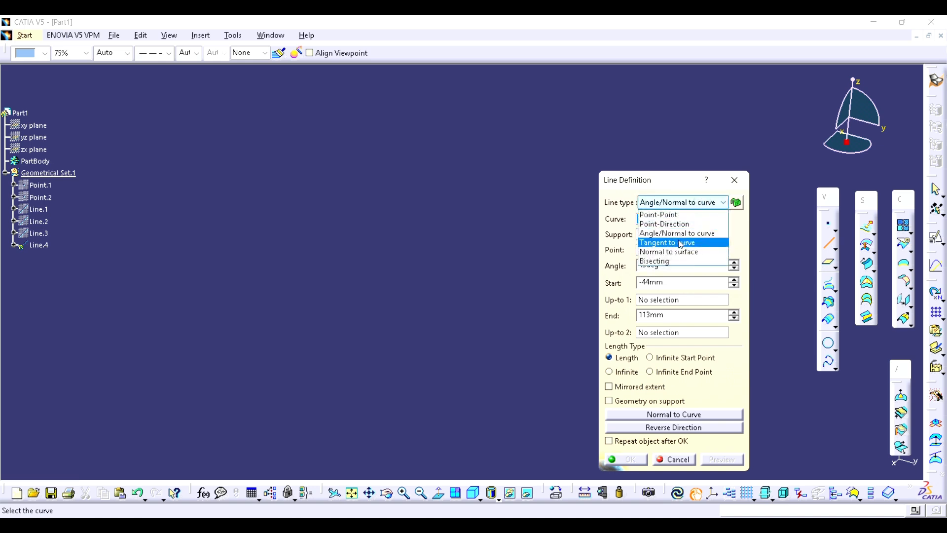
{"action": "left_click", "coordinate": [735, 179]}
{"action": "left_click", "coordinate": [734, 180]}
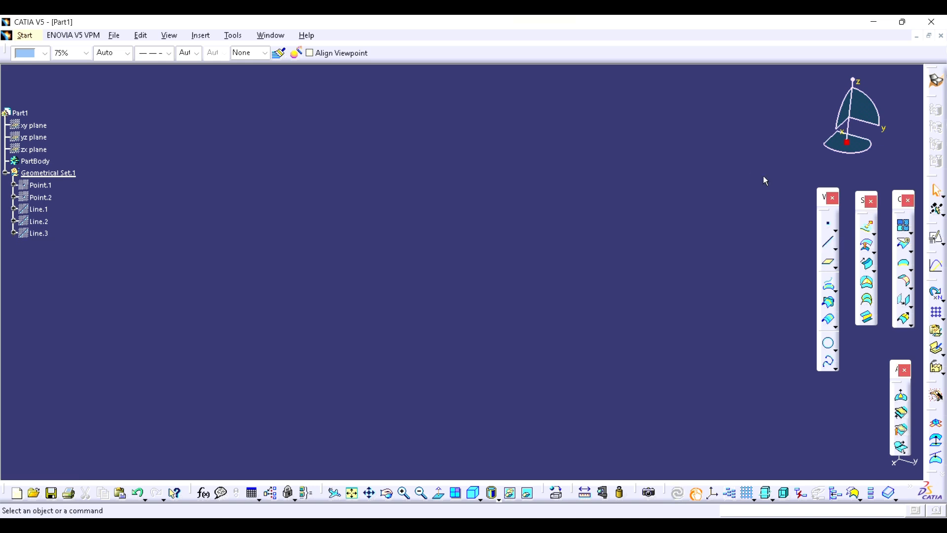
Show the hidden xy plane and Point.1.
{"action": "right_click", "coordinate": [37, 125]}
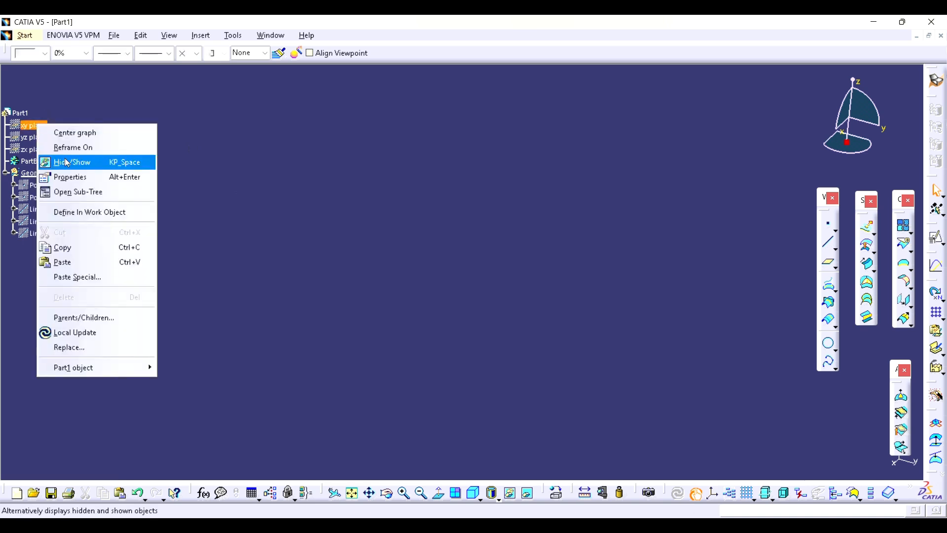
{"action": "left_click", "coordinate": [67, 163]}
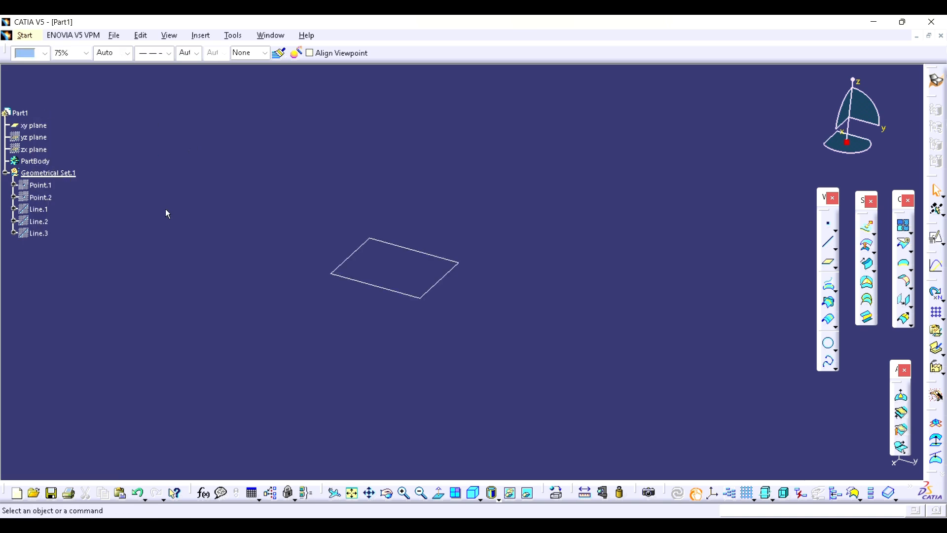
{"action": "right_click", "coordinate": [49, 185]}
{"action": "left_click", "coordinate": [74, 220]}
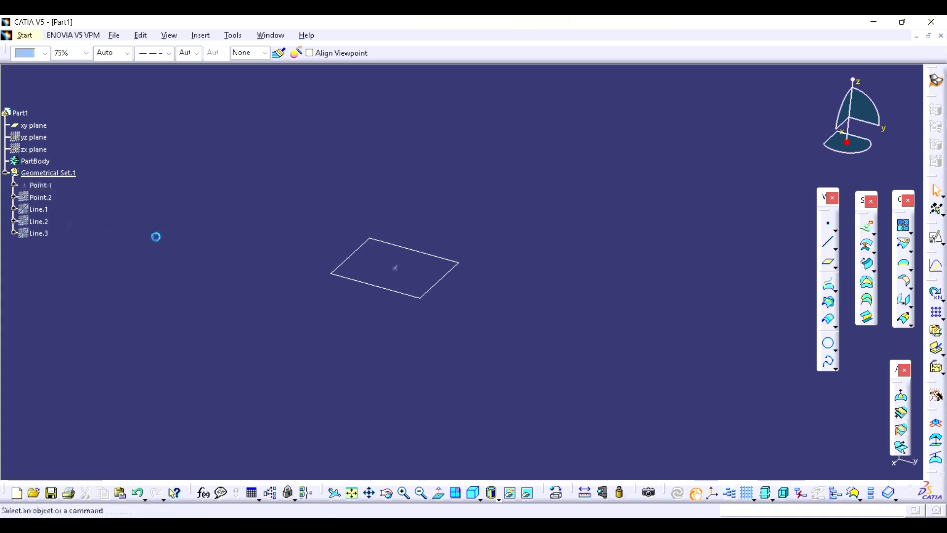
Create a positioned sketch on the xy plane containing a three-point arc that curves around one side of the origin.
{"action": "left_click", "coordinate": [935, 237]}
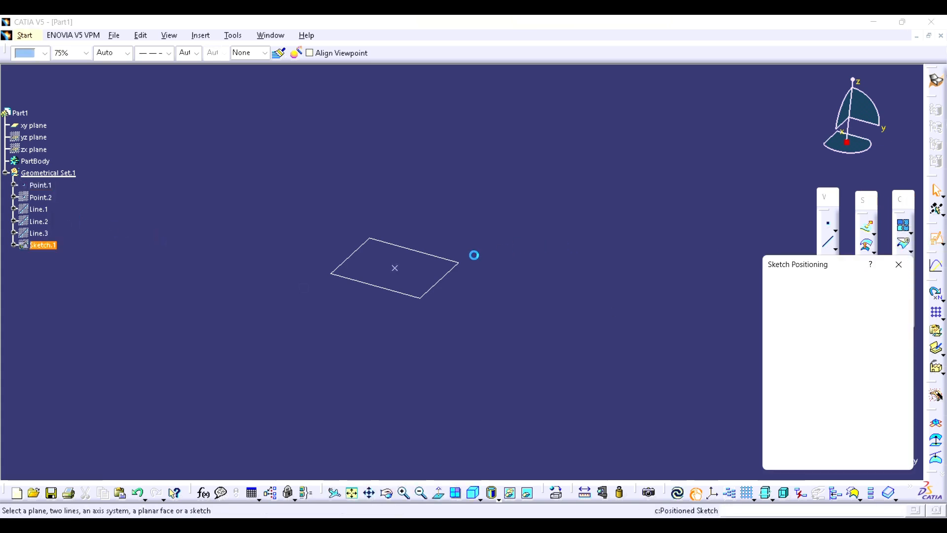
{"action": "left_click", "coordinate": [440, 260]}
{"action": "left_click", "coordinate": [836, 459]}
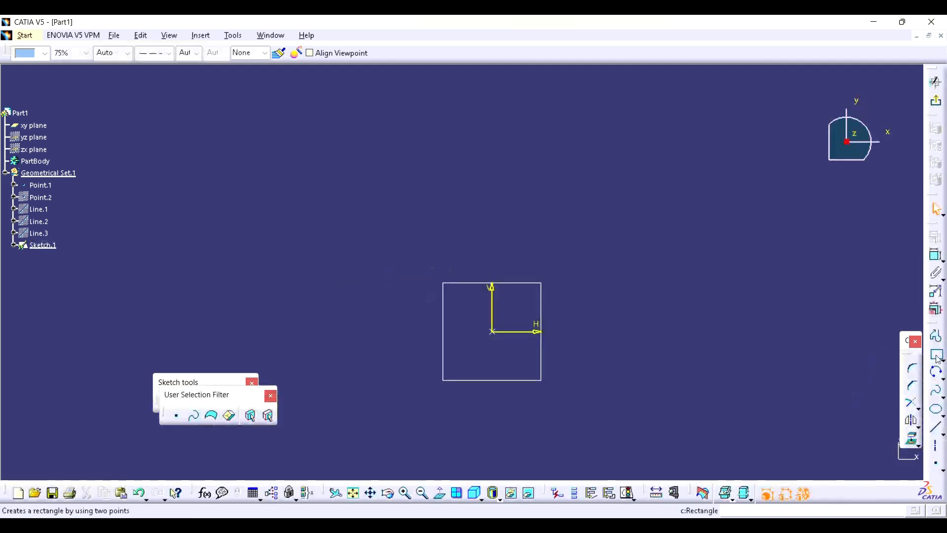
{"action": "left_click", "coordinate": [936, 373]}
{"action": "left_click", "coordinate": [401, 218]}
{"action": "left_click", "coordinate": [537, 240]}
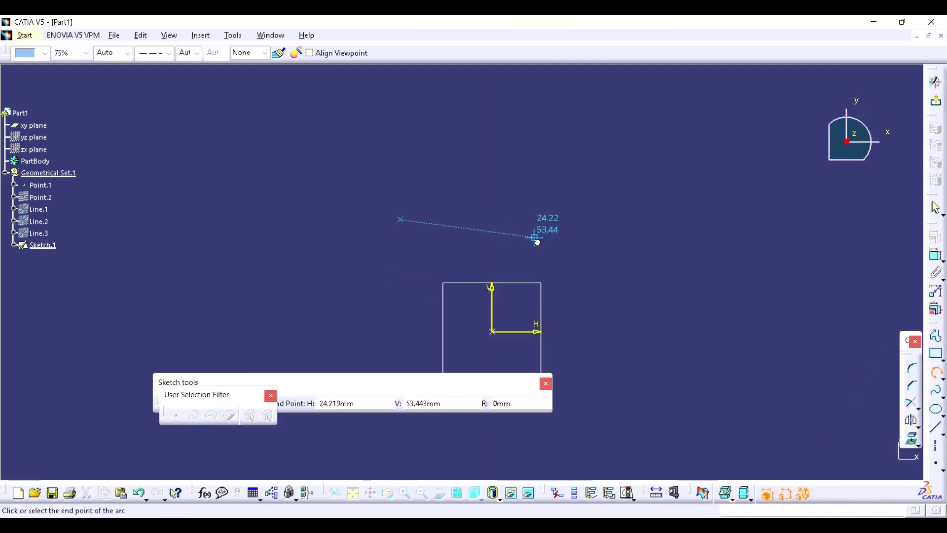
{"action": "left_click", "coordinate": [578, 319]}
{"action": "left_click", "coordinate": [936, 101]}
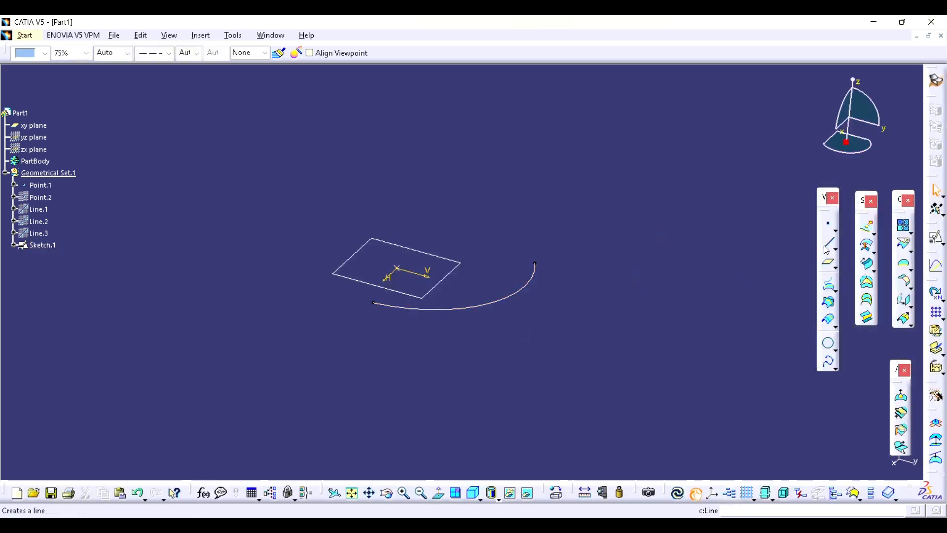
Start a Tangent to curve line with the sketched arc as the curve and the arc's end vertex as Element 2.
{"action": "left_click", "coordinate": [827, 244]}
{"action": "left_click", "coordinate": [691, 203]}
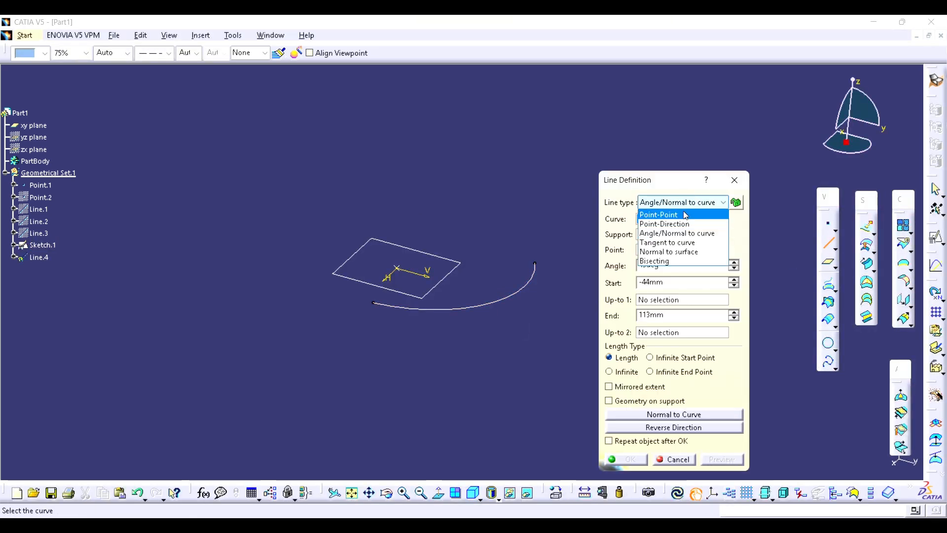
{"action": "left_click", "coordinate": [671, 242]}
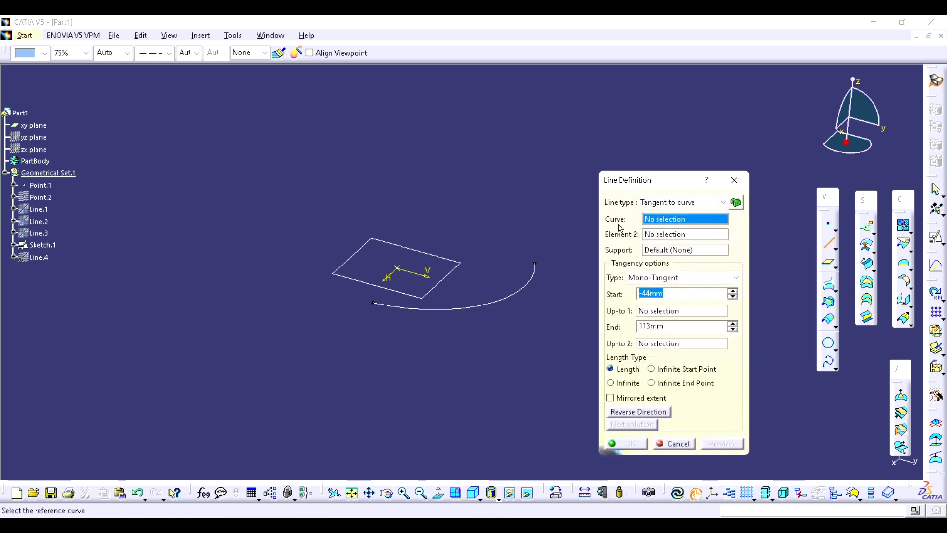
{"action": "left_click", "coordinate": [521, 298]}
{"action": "mouse_move", "coordinate": [505, 320]}
{"action": "middle_mouse_down"}
{"action": "mouse_move", "coordinate": [517, 326]}
{"action": "mouse_move", "coordinate": [500, 351]}
{"action": "mouse_move", "coordinate": [463, 374]}
{"action": "mouse_move", "coordinate": [476, 360]}
{"action": "mouse_move", "coordinate": [447, 355]}
{"action": "middle_mouse_up"}
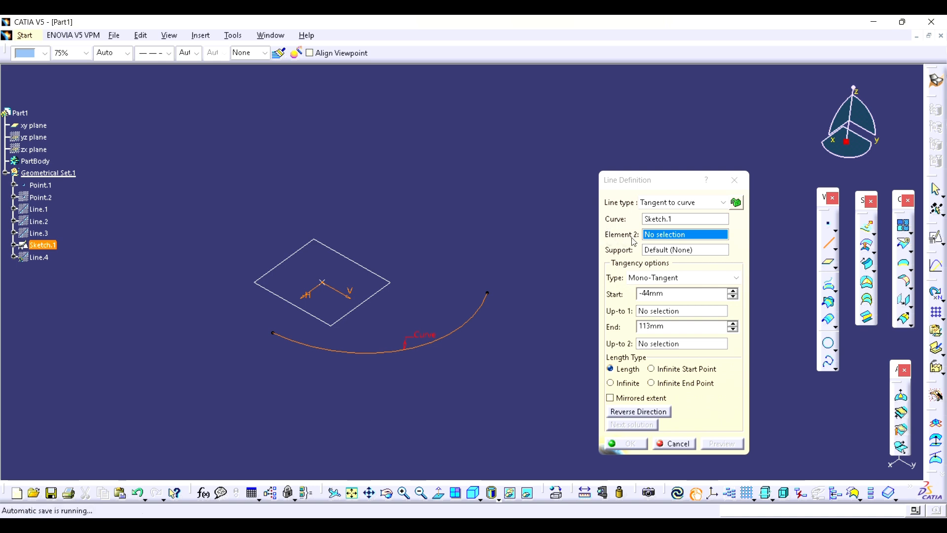
{"action": "left_click", "coordinate": [489, 294]}
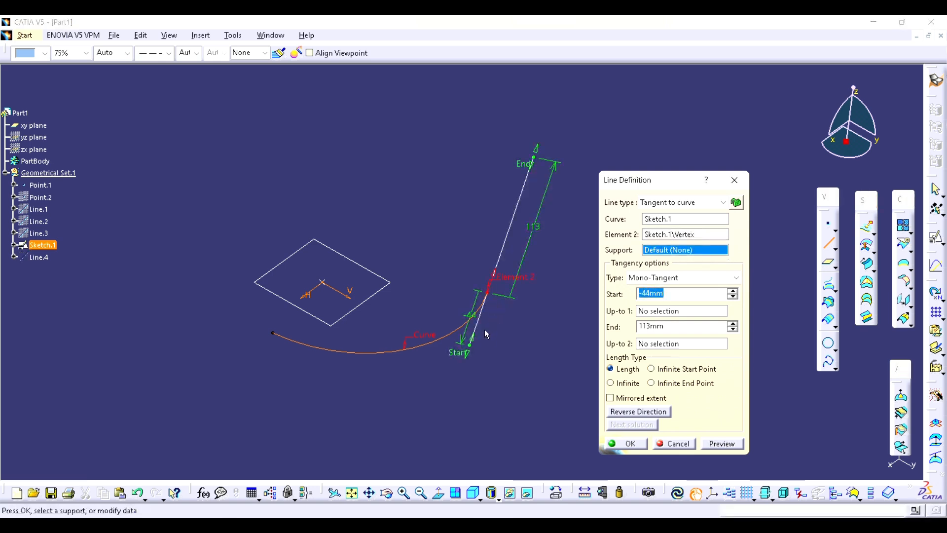
Set the tangent line's start to 0 mm, preview it and create the line.
{"action": "left_click_drag", "start_coordinate": [469, 345], "coordinate": [458, 382]}
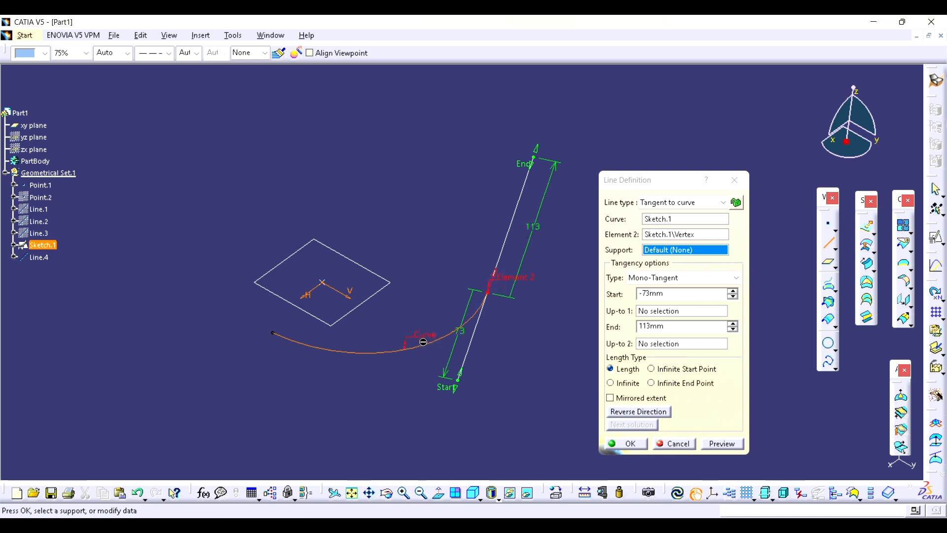
{"action": "left_click_drag", "start_coordinate": [667, 294], "coordinate": [522, 313]}
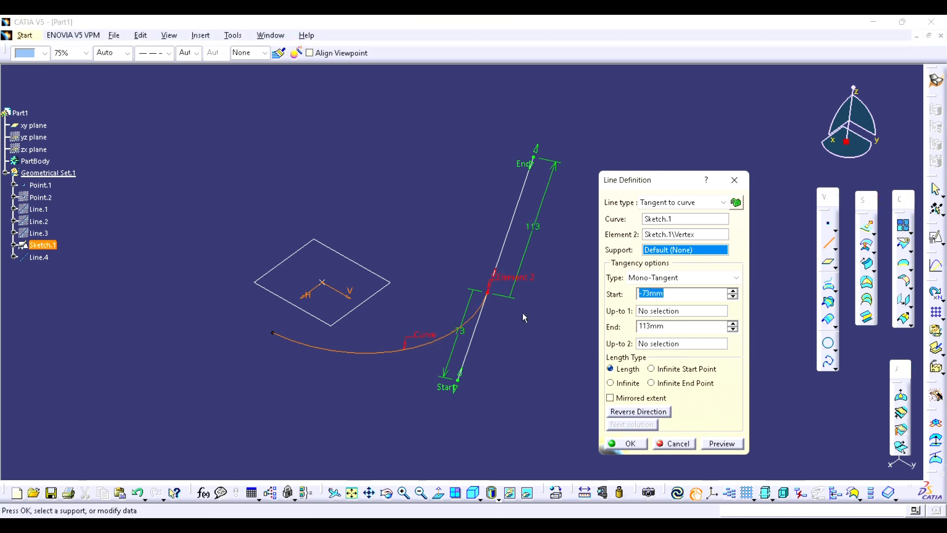
{"action": "type", "text": "0"}
{"action": "left_click", "coordinate": [718, 442]}
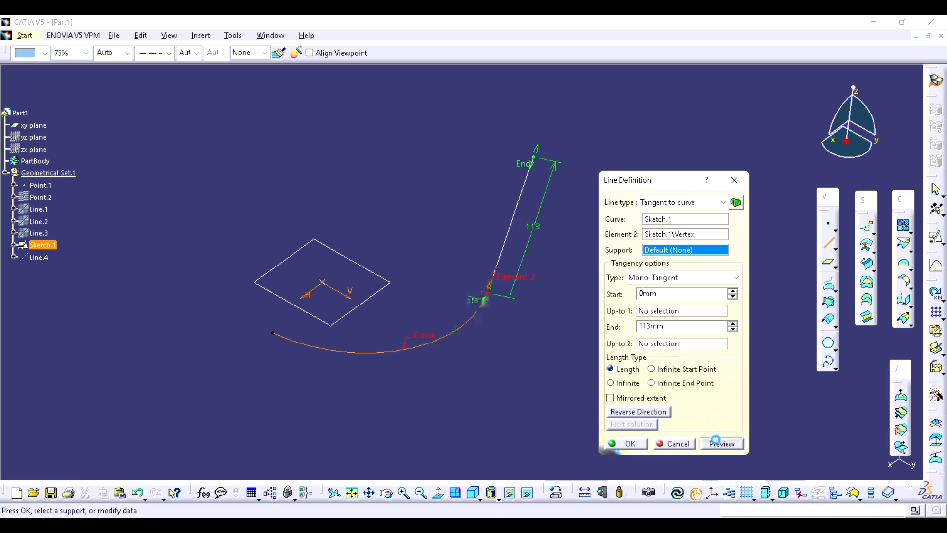
{"action": "left_click", "coordinate": [629, 444]}
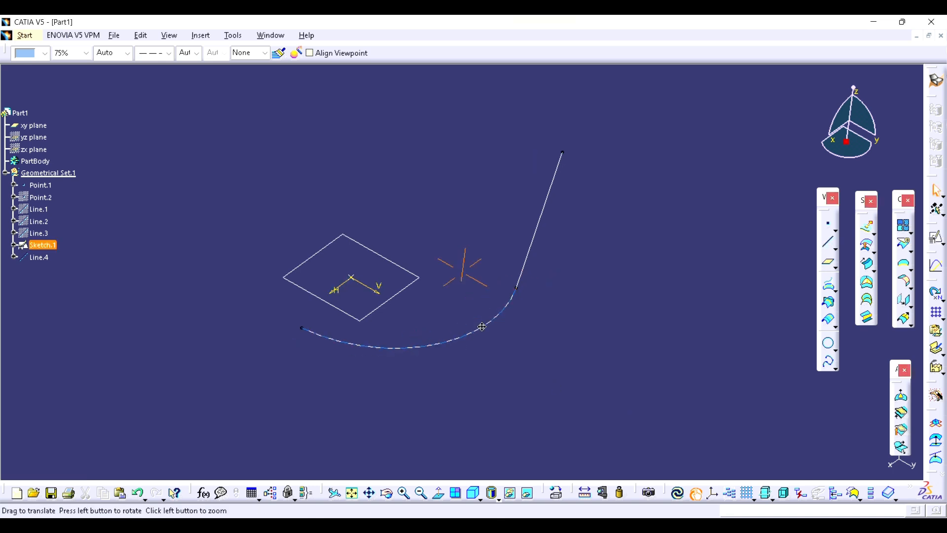
Hide the xy plane, Point.1, the arc sketch and the tangent line.
{"action": "left_click", "coordinate": [556, 211]}
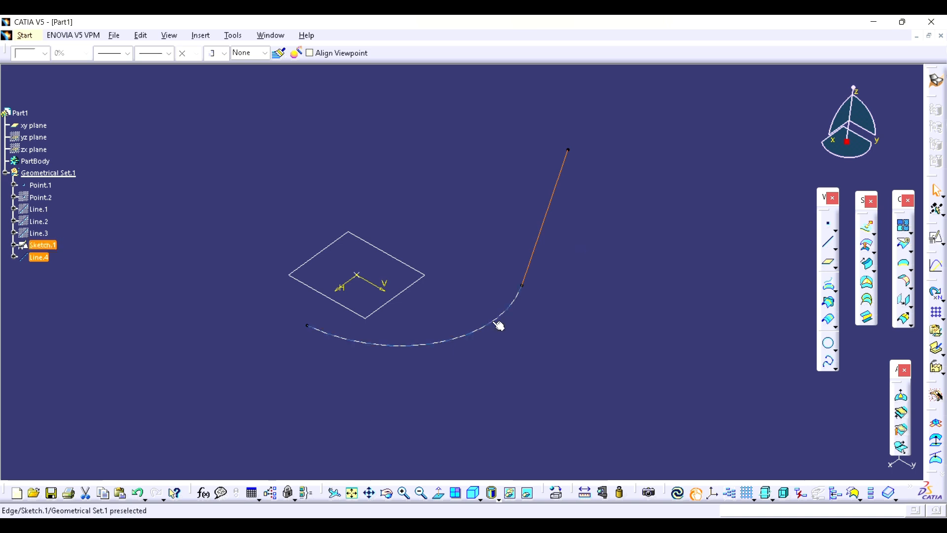
{"action": "middle_click_drag", "start_coordinate": [649, 321], "coordinate": [672, 353]}
{"action": "left_click_drag", "start_coordinate": [252, 114], "coordinate": [693, 401]}
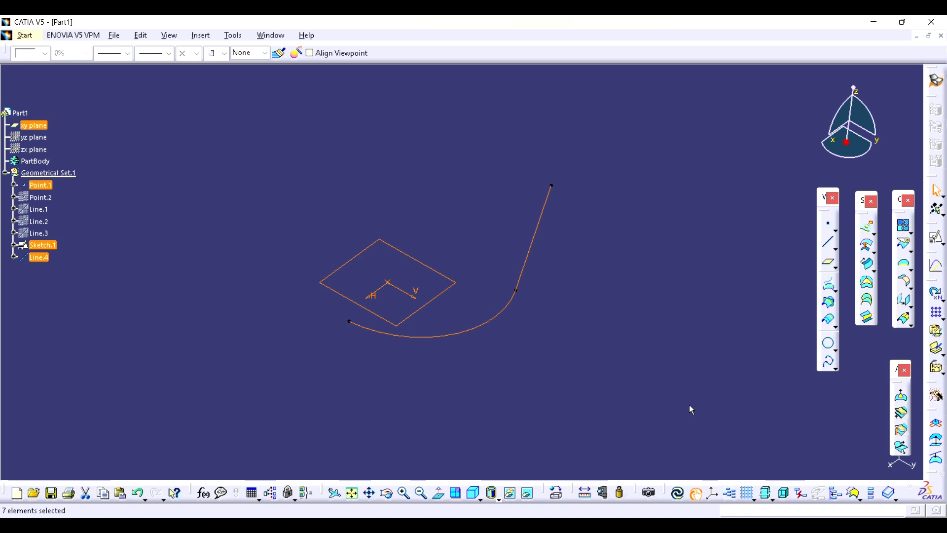
{"action": "key", "text": "space"}
{"action": "left_click", "coordinate": [829, 242]}
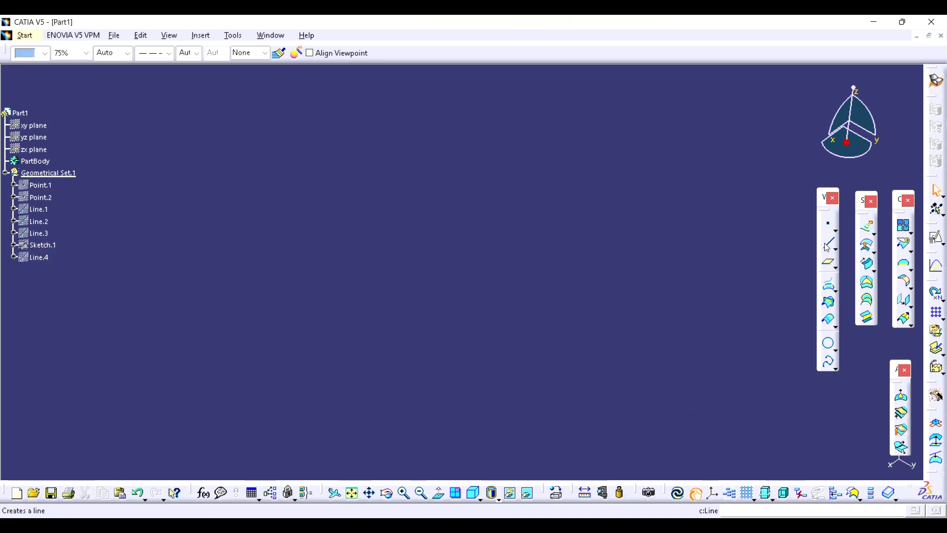
{"action": "left_click", "coordinate": [704, 202]}
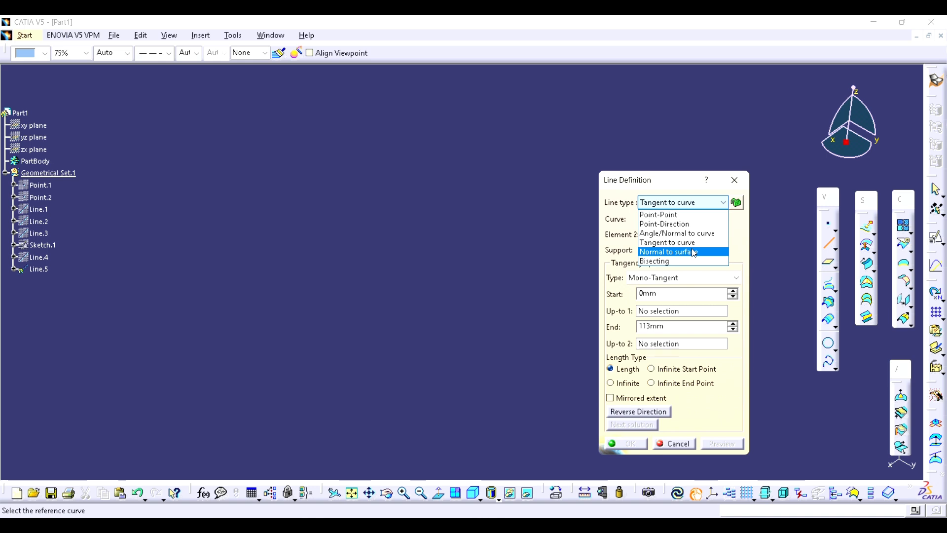
{"action": "left_click", "coordinate": [694, 253]}
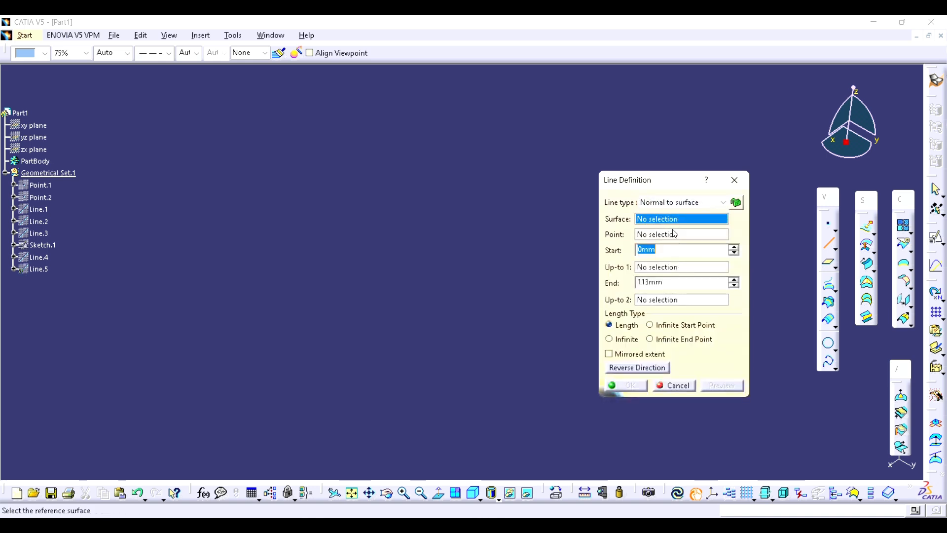
{"action": "left_click", "coordinate": [734, 179]}
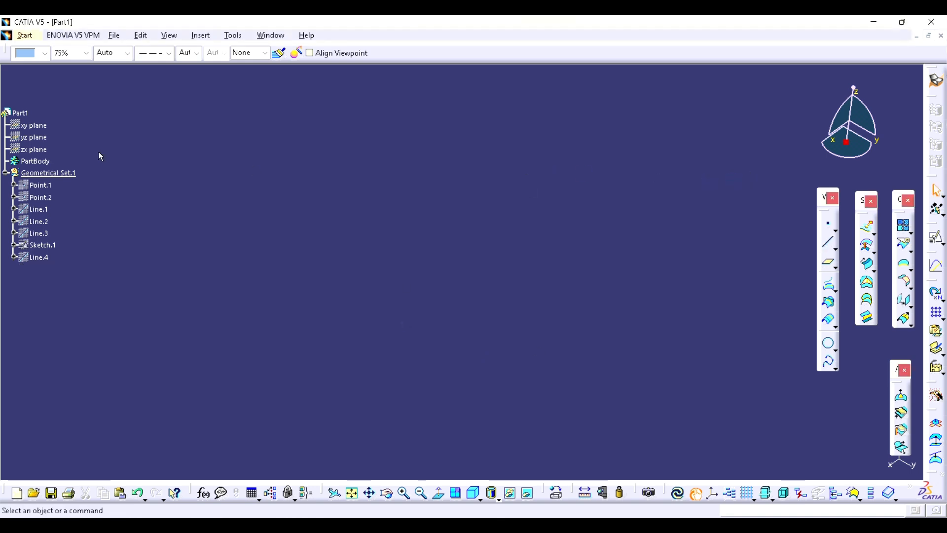
Show the xy plane and start a new line with the line type Normal to surface.
{"action": "right_click", "coordinate": [30, 125]}
{"action": "left_click", "coordinate": [83, 161]}
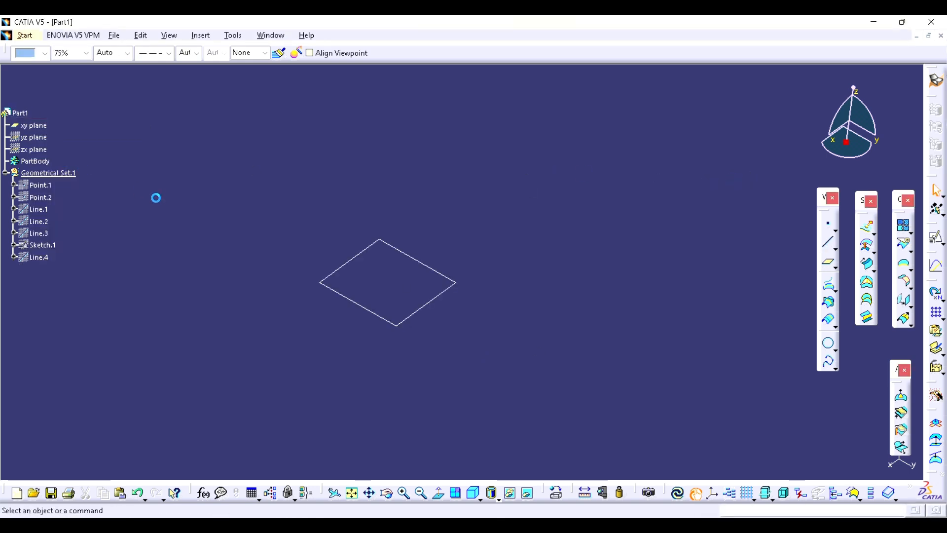
{"action": "left_click", "coordinate": [828, 242]}
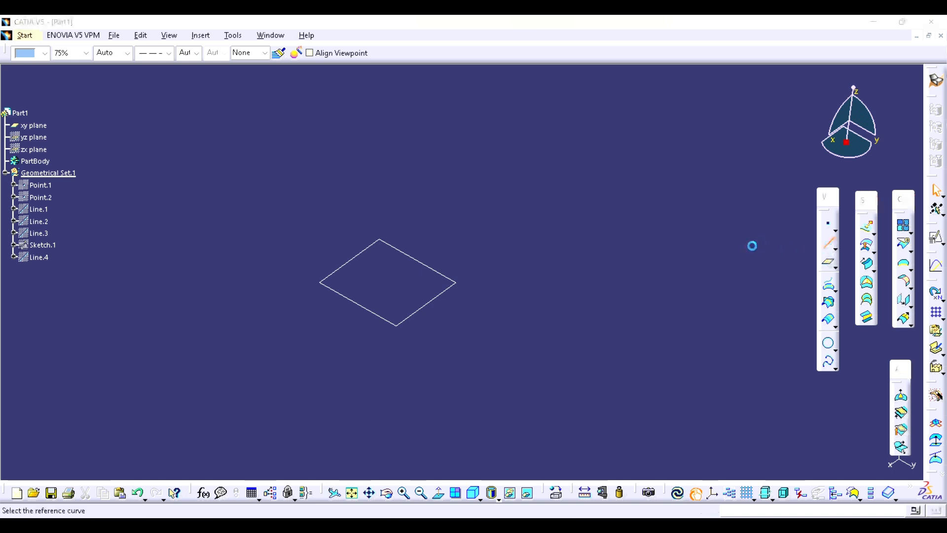
{"action": "left_click", "coordinate": [689, 202]}
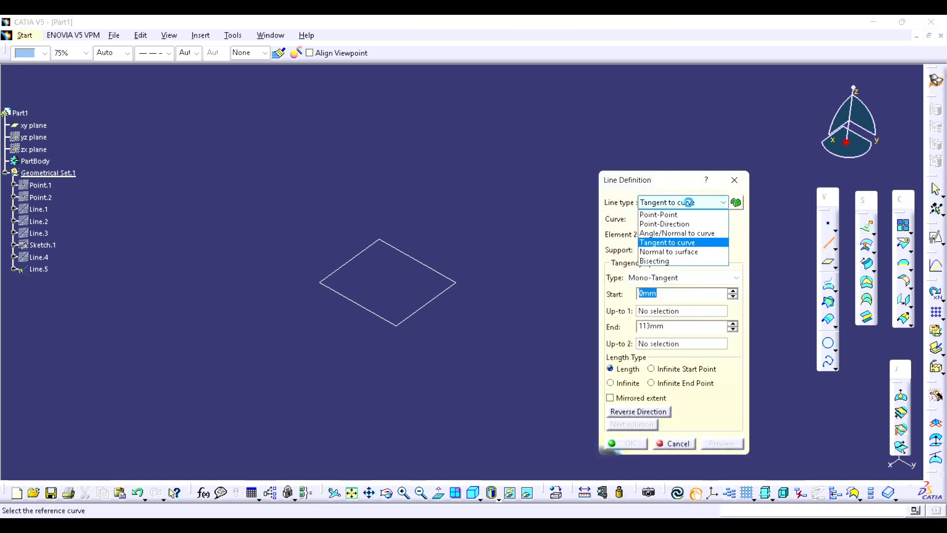
{"action": "left_click", "coordinate": [679, 254]}
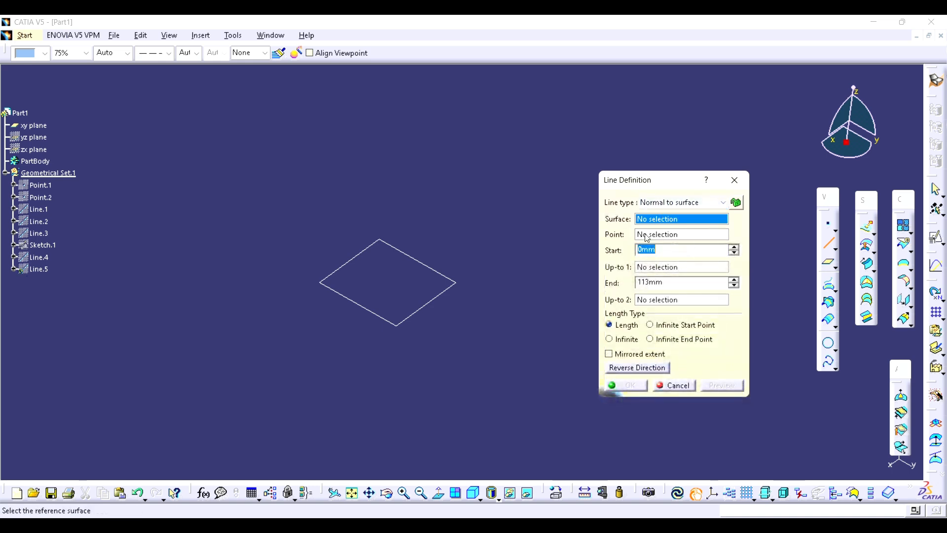
Show Point.1 and define the normal line with the xy plane as surface and Point.1 as point.
{"action": "right_click", "coordinate": [41, 186]}
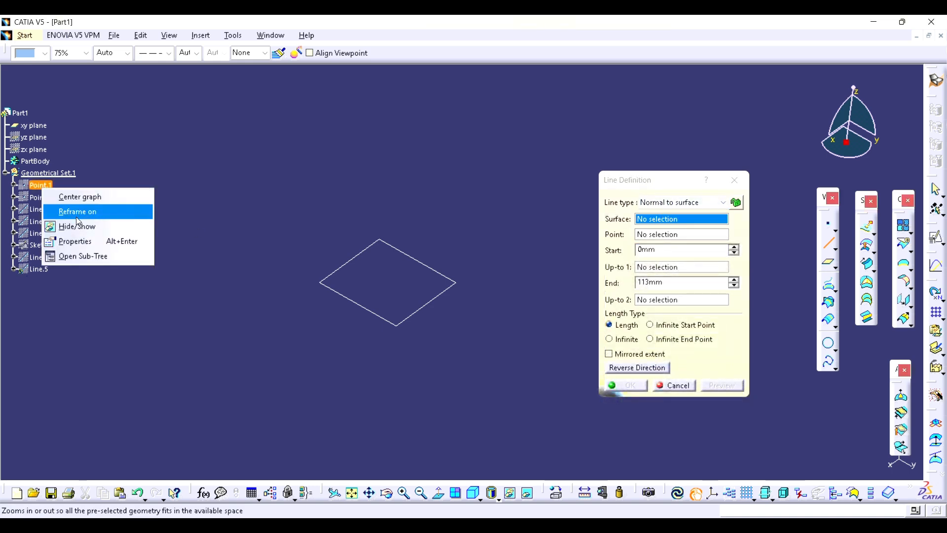
{"action": "left_click", "coordinate": [78, 225]}
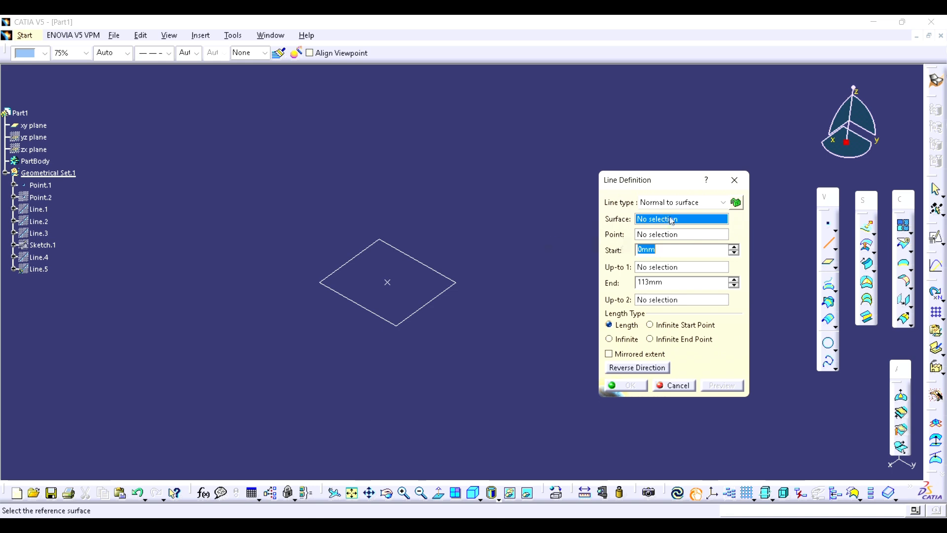
{"action": "left_click", "coordinate": [444, 277]}
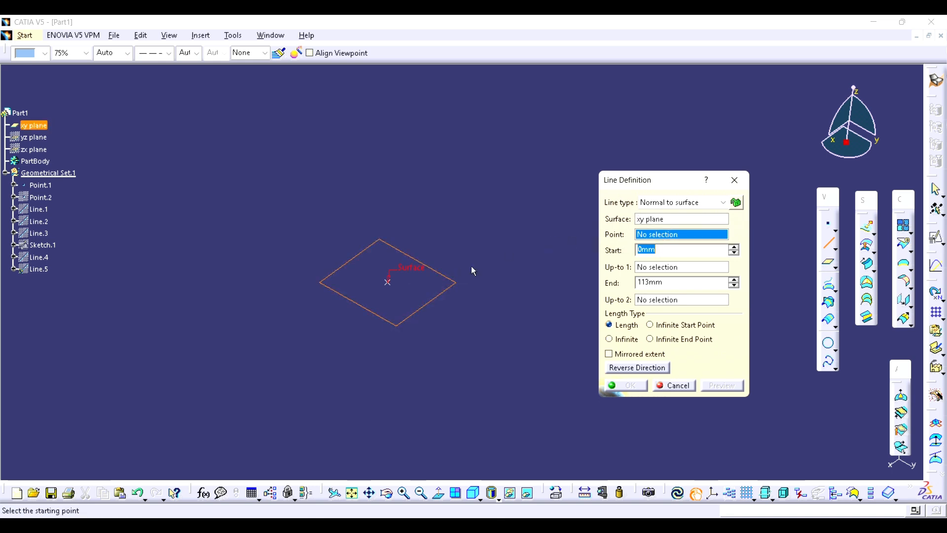
{"action": "left_click", "coordinate": [389, 282]}
Extend the normal line's start to -50 mm below the xy plane and create the line.
{"action": "middle_click_drag", "start_coordinate": [470, 366], "coordinate": [424, 267]}
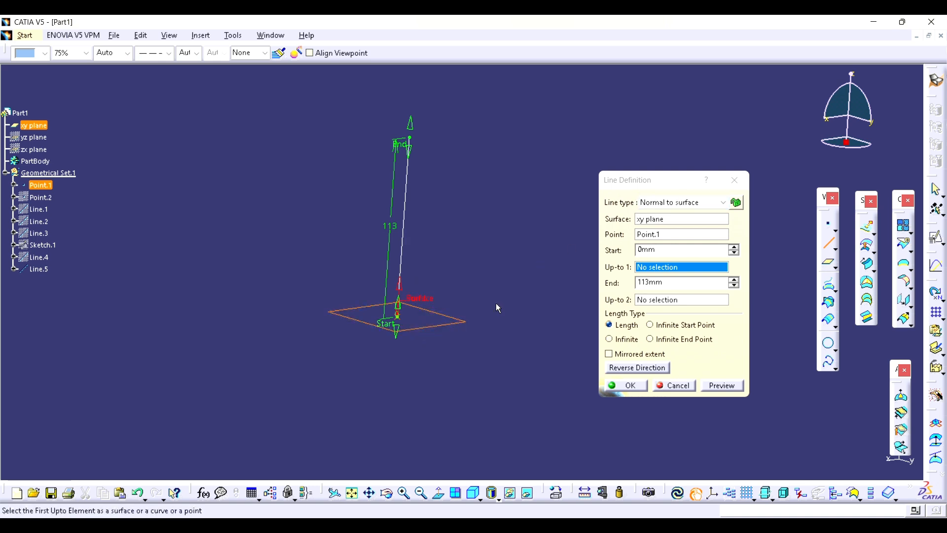
{"action": "left_click_drag", "start_coordinate": [399, 327], "coordinate": [392, 396]}
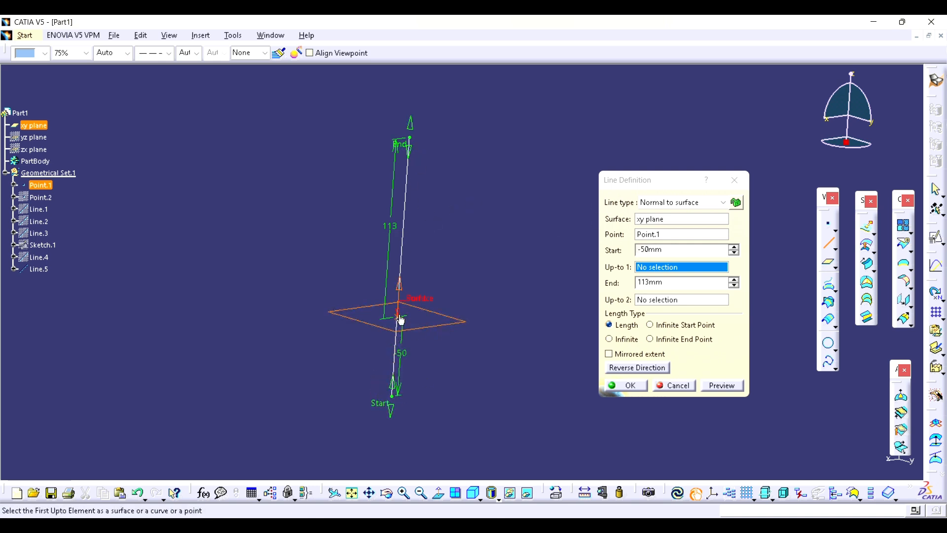
{"action": "middle_click_drag", "start_coordinate": [407, 292], "coordinate": [353, 295], "text": "ctrl"}
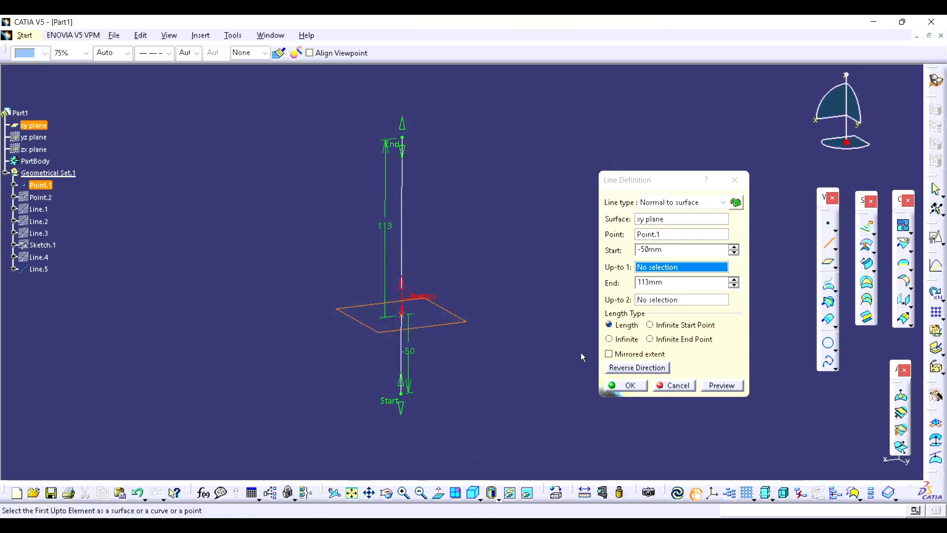
{"action": "left_click", "coordinate": [616, 384]}
Hide the xy plane, Point.1 and the normal line.
{"action": "middle_click_drag", "start_coordinate": [611, 384], "coordinate": [598, 355]}
{"action": "middle_click", "coordinate": [598, 355]}
{"action": "middle_click_drag", "start_coordinate": [625, 288], "coordinate": [720, 389]}
{"action": "left_click_drag", "start_coordinate": [259, 126], "coordinate": [540, 434]}
{"action": "key", "text": "ctrl+h"}
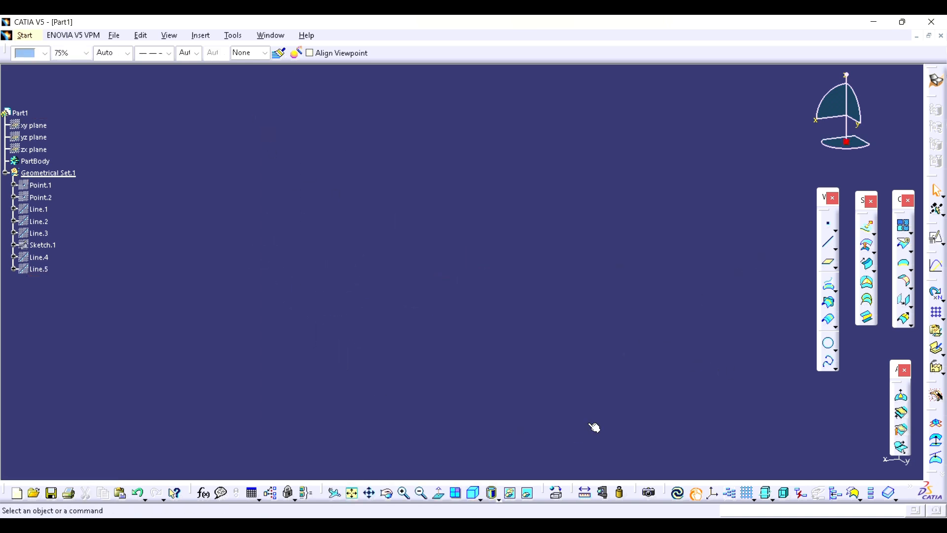
{"action": "left_click", "coordinate": [818, 247]}
{"action": "left_click", "coordinate": [832, 245]}
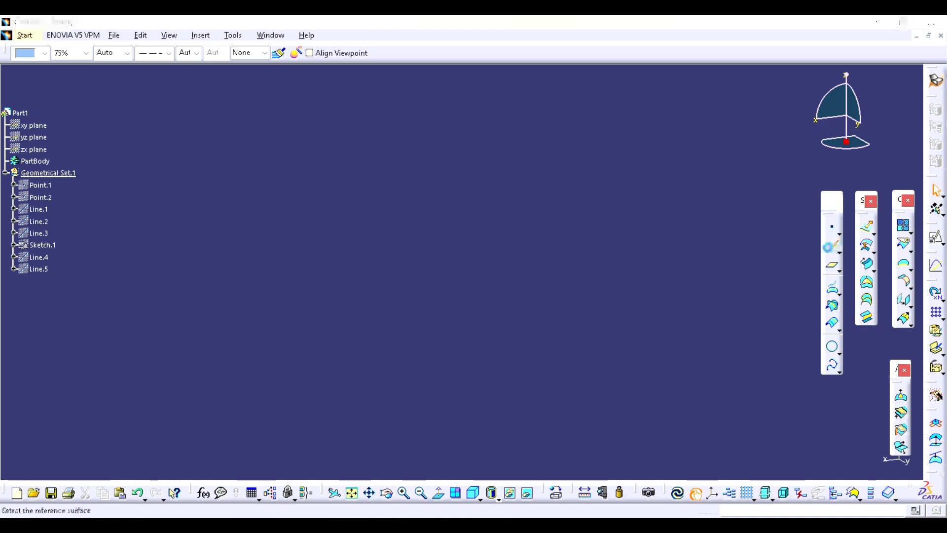
{"action": "left_click", "coordinate": [694, 205]}
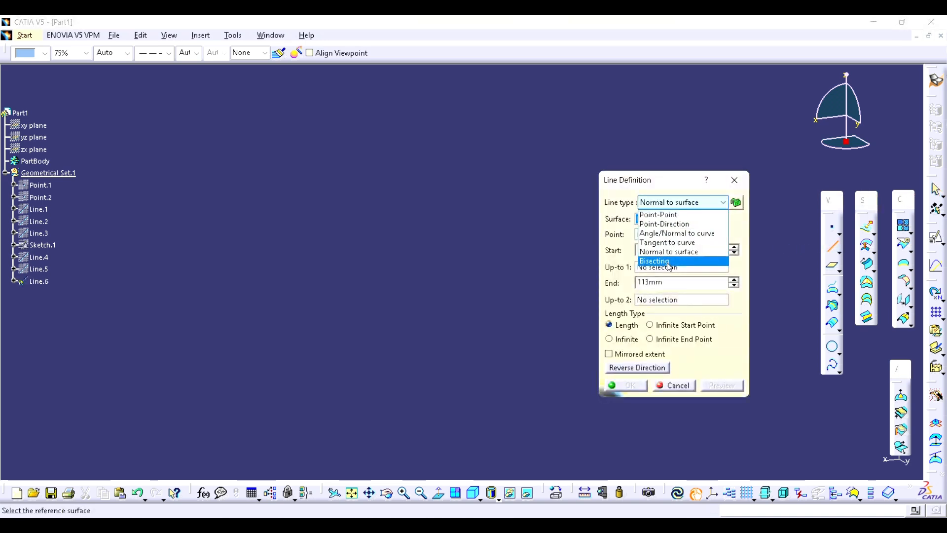
{"action": "left_click", "coordinate": [735, 181]}
{"action": "left_click", "coordinate": [734, 181]}
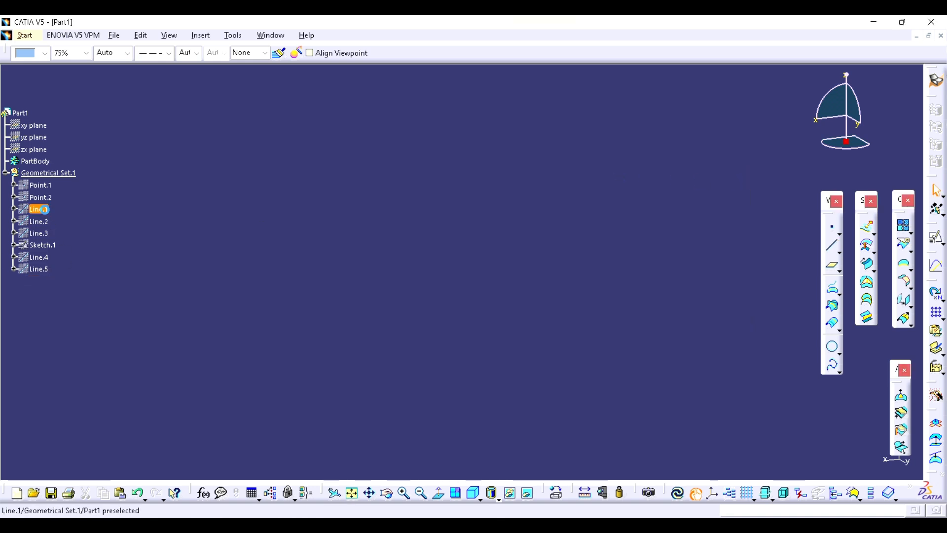
Show Line.1 and Line.2 so the vertical line and the line crossing its lower end are available.
{"action": "right_click", "coordinate": [45, 210]}
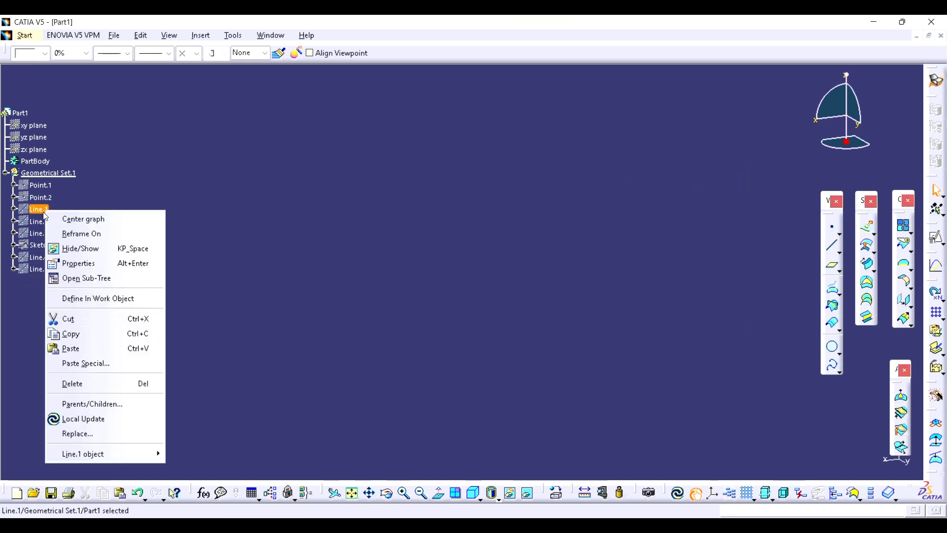
{"action": "left_click", "coordinate": [80, 248]}
{"action": "right_click", "coordinate": [46, 221]}
{"action": "left_click", "coordinate": [71, 257]}
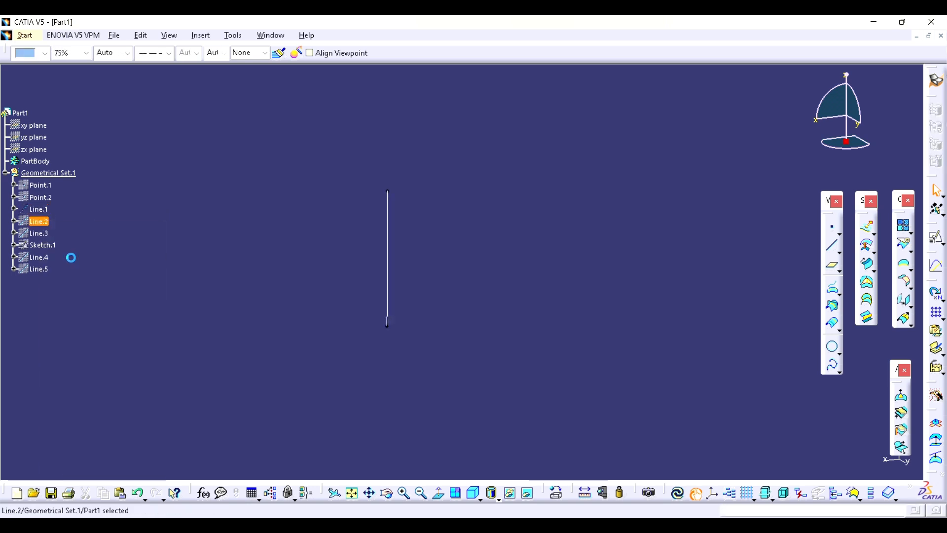
{"action": "middle_click_drag", "start_coordinate": [465, 355], "coordinate": [606, 269]}
{"action": "scroll", "coordinate": [504, 266], "scroll_direction": "up", "scroll_amount": 1}
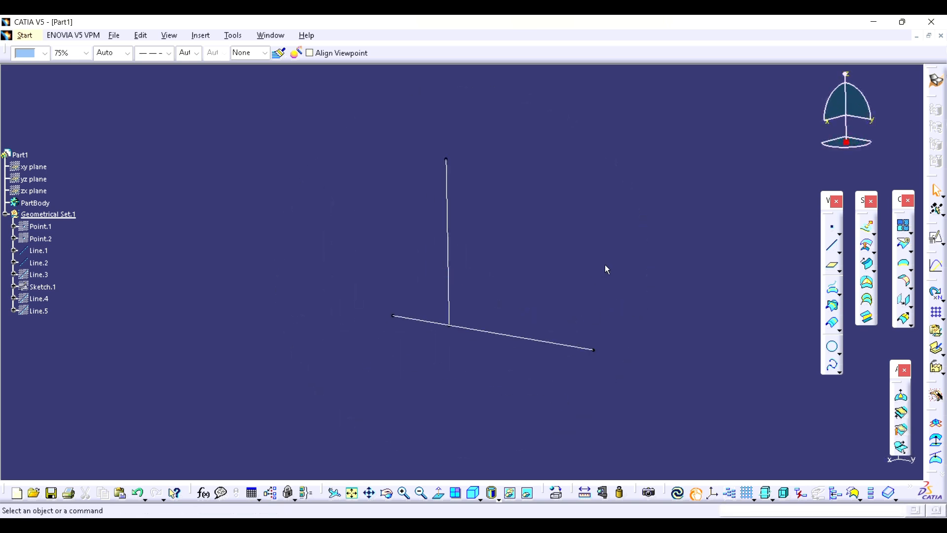
Start a Bisecting line with Line.1 as the first line and Line.2 as the second line.
{"action": "left_click", "coordinate": [831, 245]}
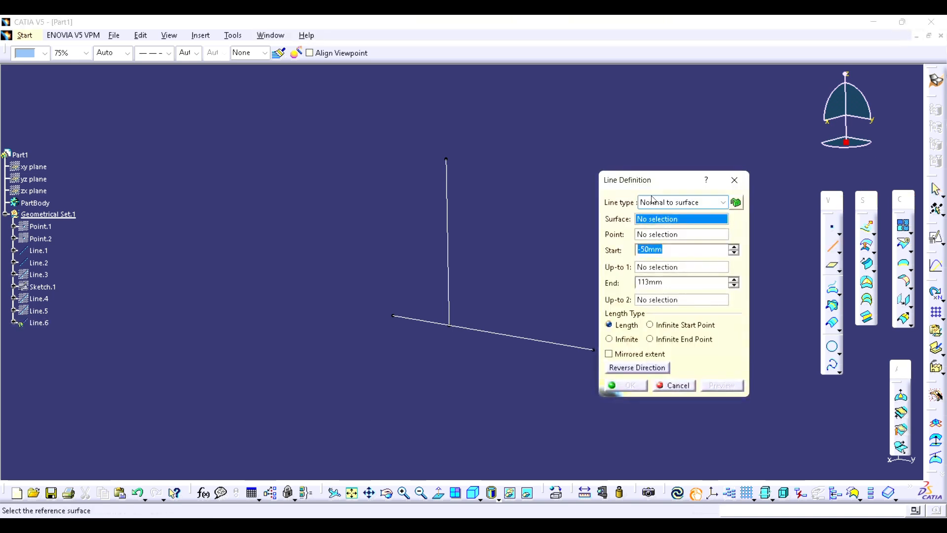
{"action": "left_click", "coordinate": [655, 202]}
{"action": "left_click", "coordinate": [655, 261]}
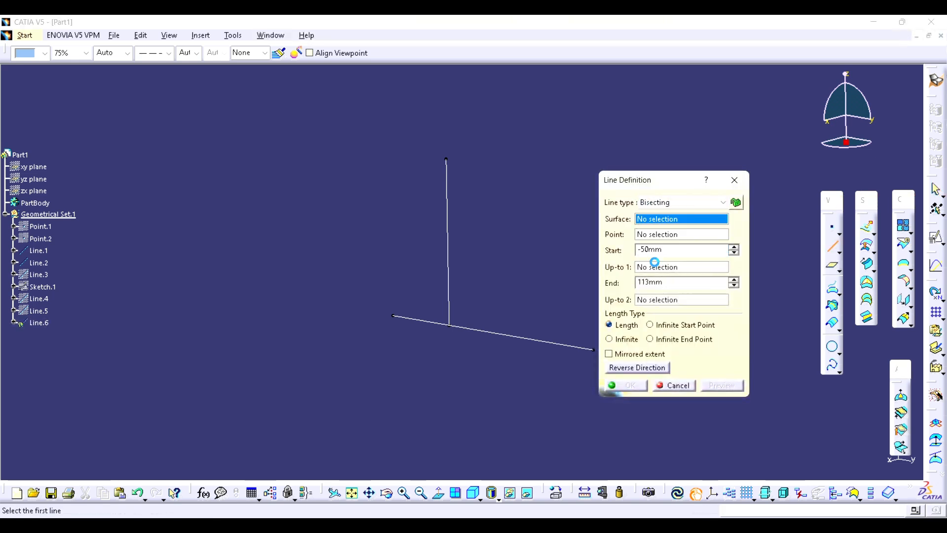
{"action": "middle_click_drag", "start_coordinate": [476, 232], "coordinate": [386, 234]}
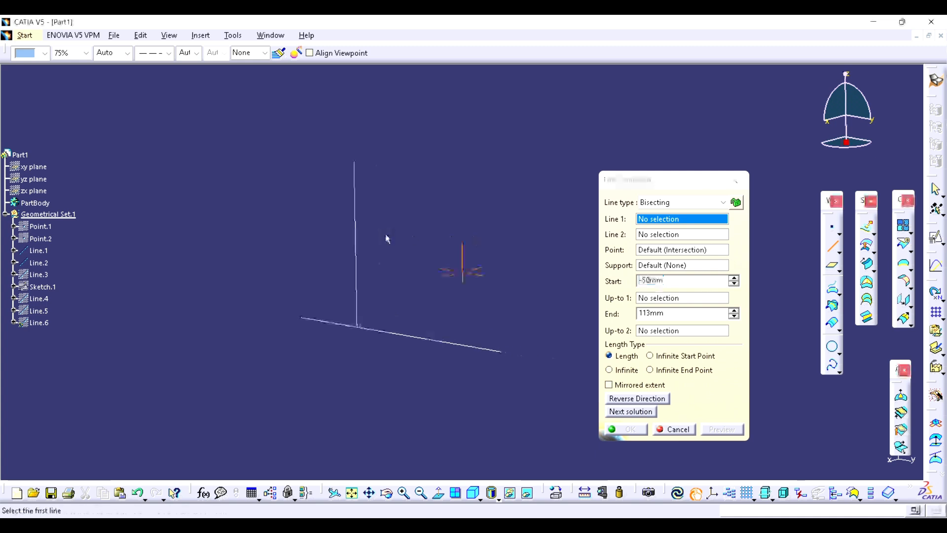
{"action": "left_click", "coordinate": [357, 228]}
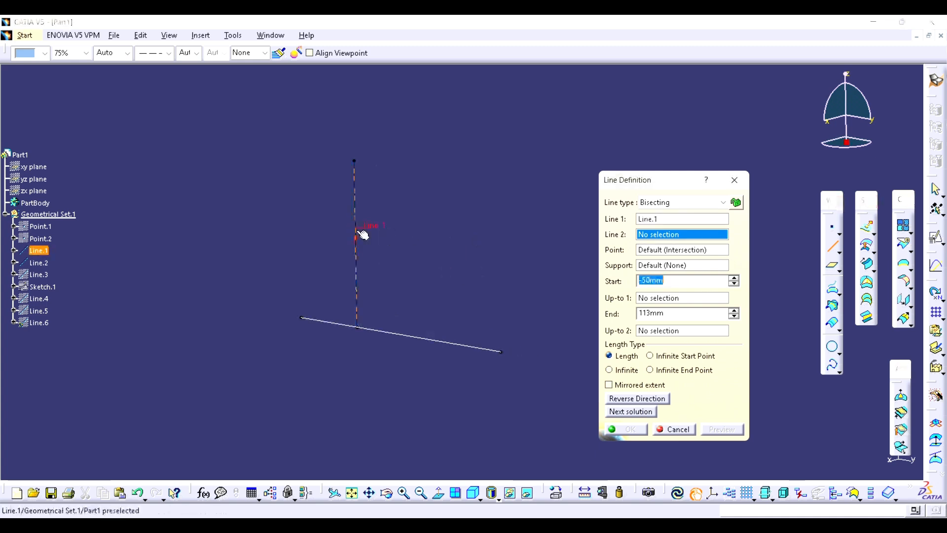
{"action": "left_click", "coordinate": [382, 331]}
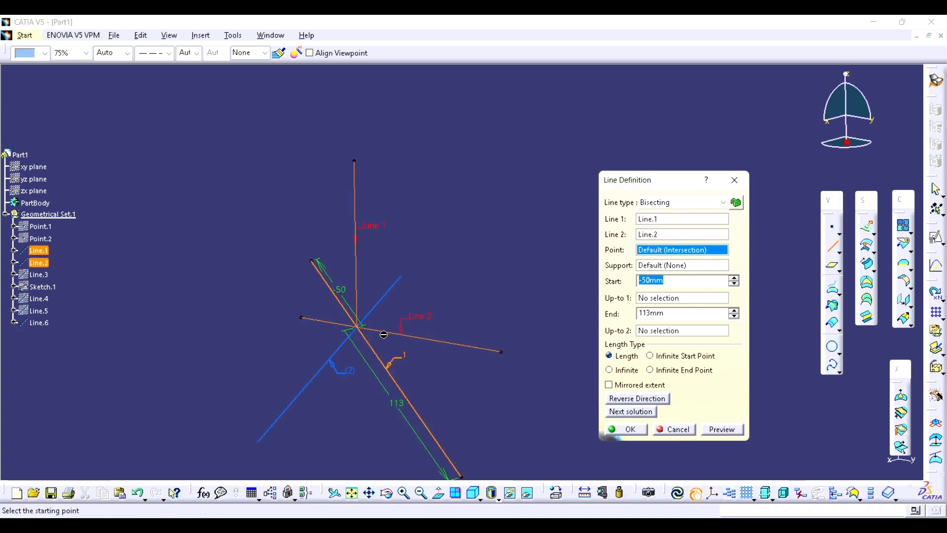
Compare the two bisecting solutions, choose solution 2 and create the line.
{"action": "left_click", "coordinate": [388, 296]}
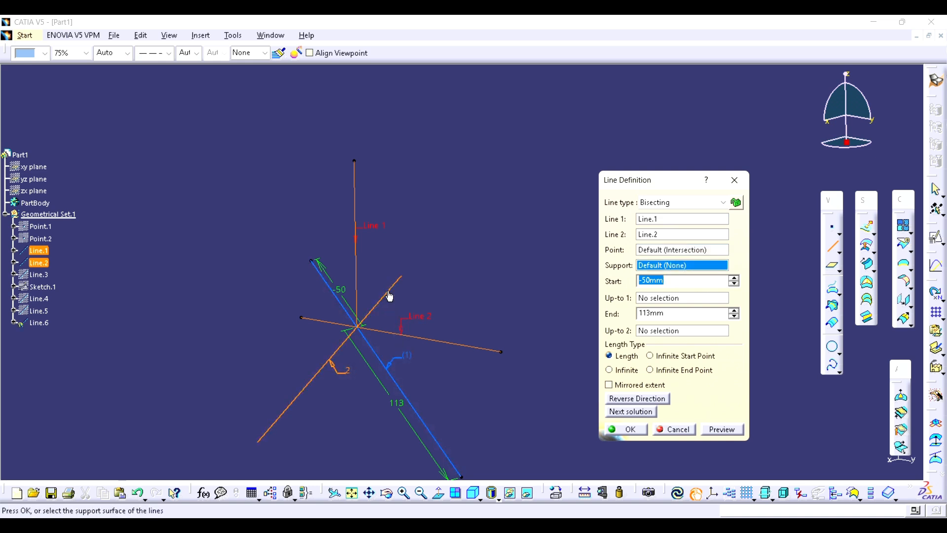
{"action": "left_click", "coordinate": [374, 351]}
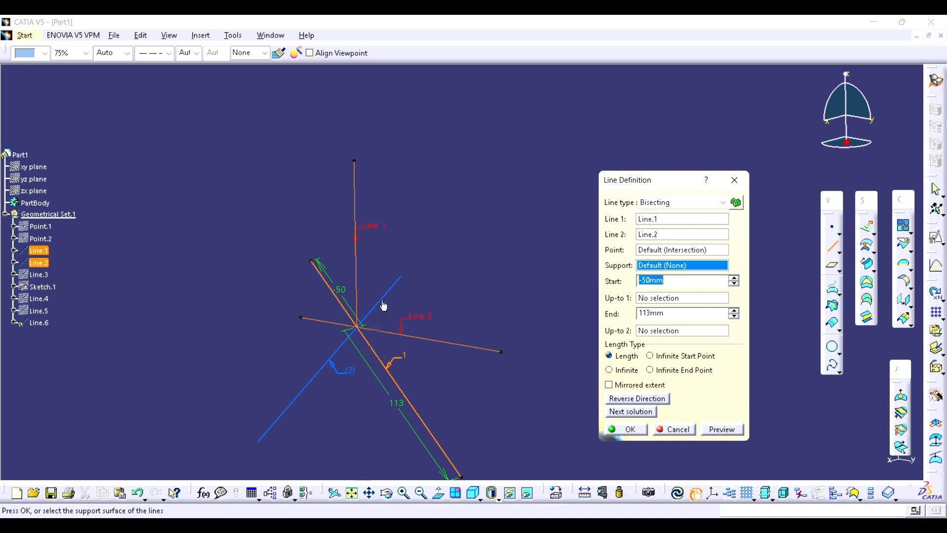
{"action": "left_click", "coordinate": [399, 285]}
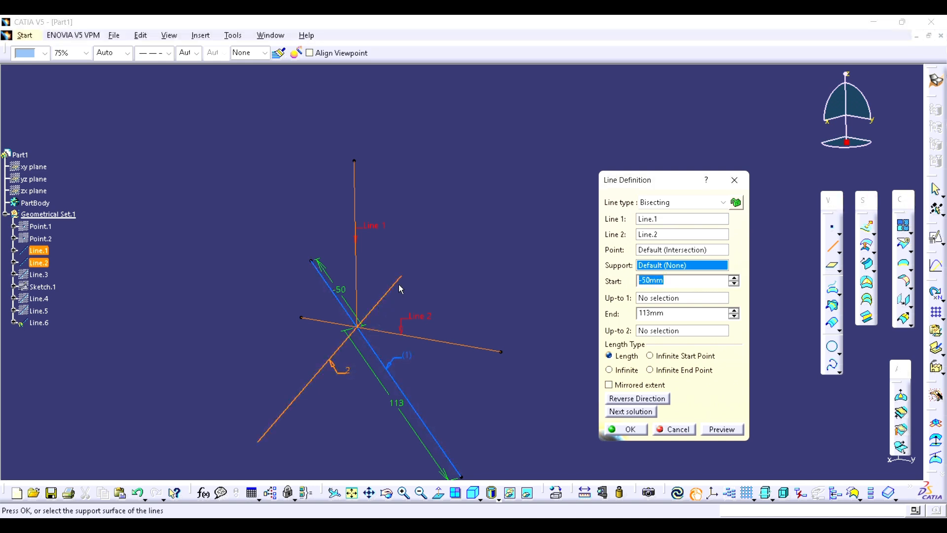
{"action": "left_click", "coordinate": [623, 429]}
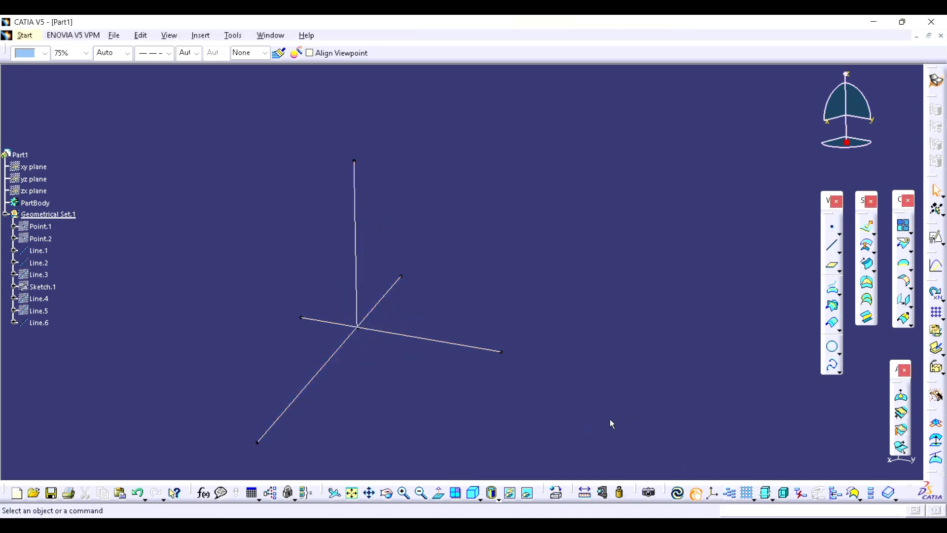
Edit the bisecting line, try a start value of 100, and apply Mirrored extent to the line.
{"action": "double_click", "coordinate": [400, 285]}
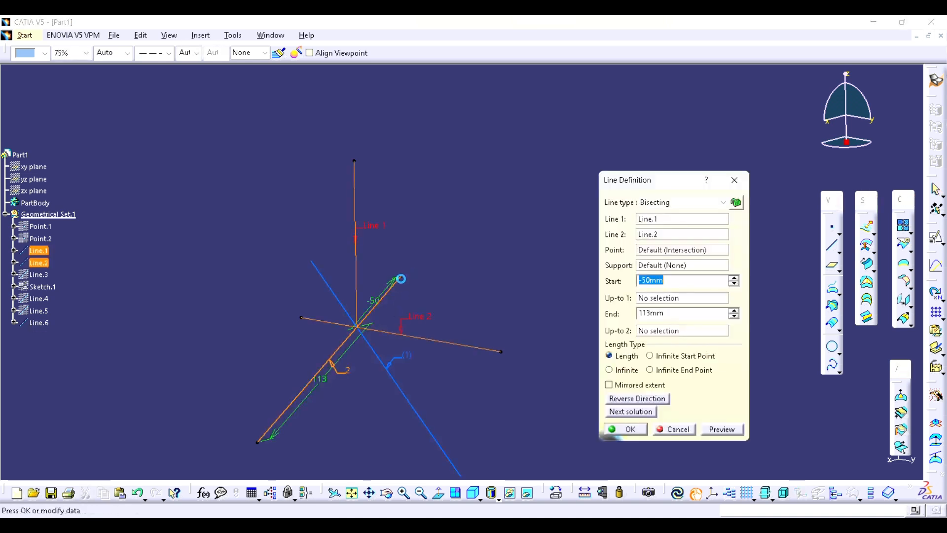
{"action": "type", "text": "2000"}
{"action": "key", "text": "Return"}
{"action": "type", "text": "100"}
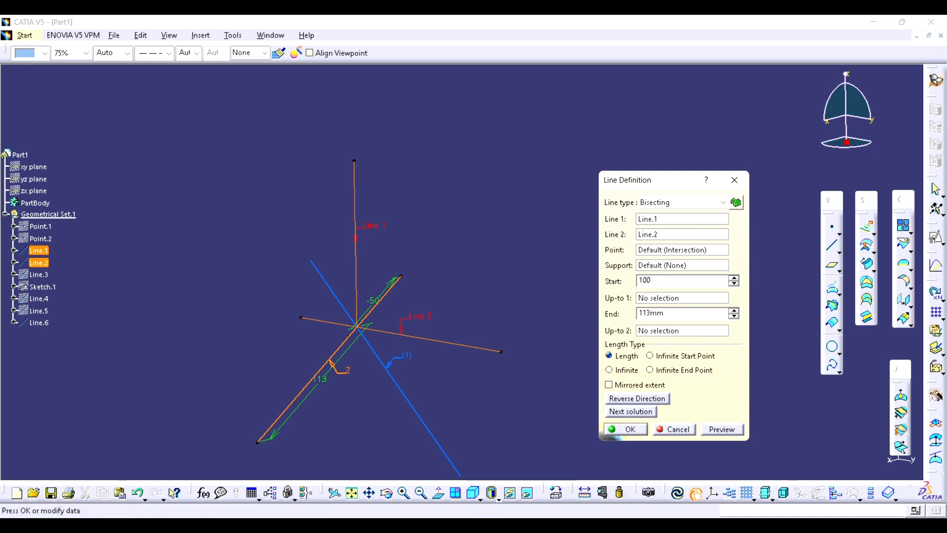
{"action": "left_click", "coordinate": [634, 385]}
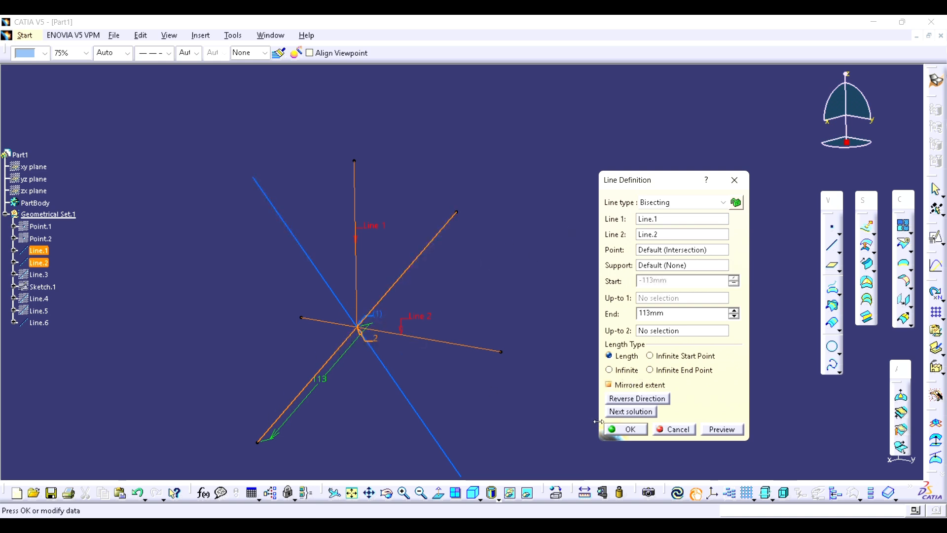
{"action": "left_click", "coordinate": [626, 429]}
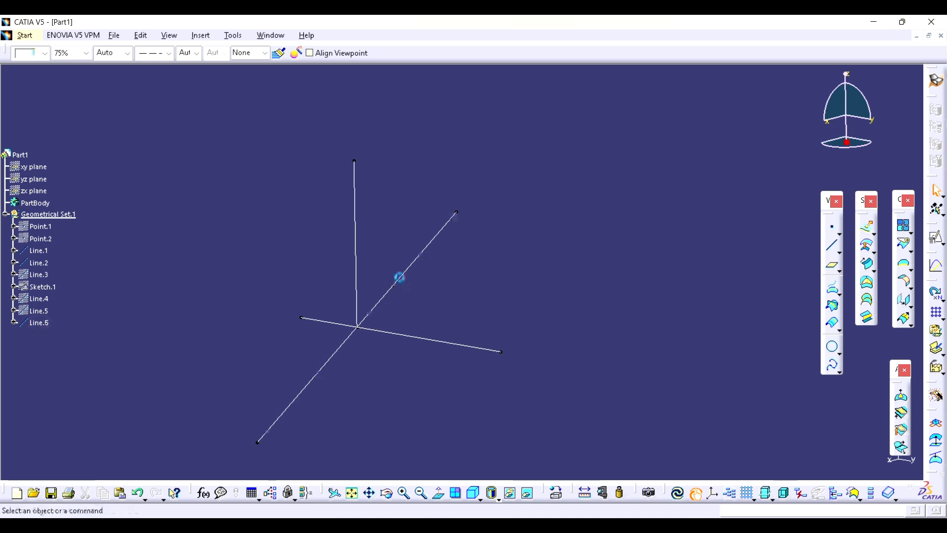
Format the bisecting line as green and dashed with a 1 mm thickness, and deselect it.
{"action": "left_click", "coordinate": [399, 277]}
{"action": "left_click", "coordinate": [44, 53]}
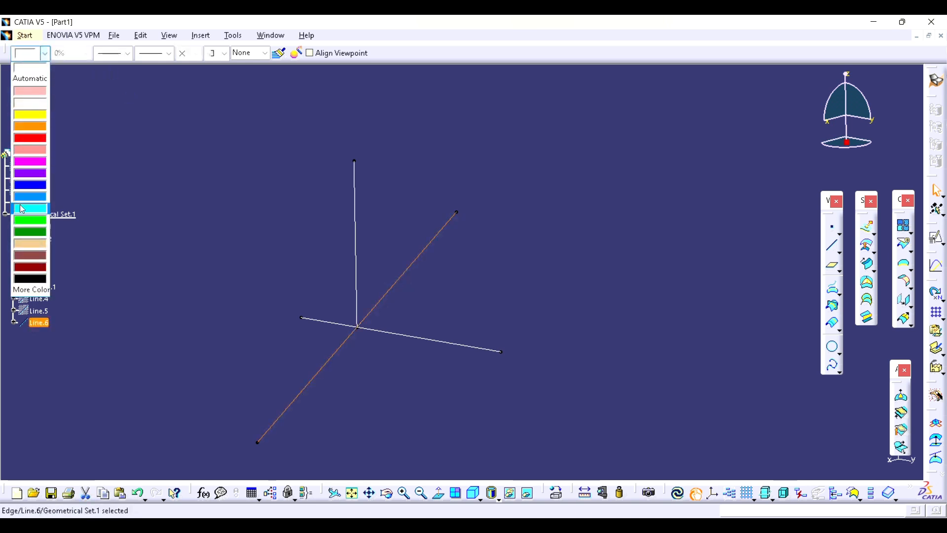
{"action": "left_click", "coordinate": [23, 220]}
{"action": "left_click", "coordinate": [127, 53]}
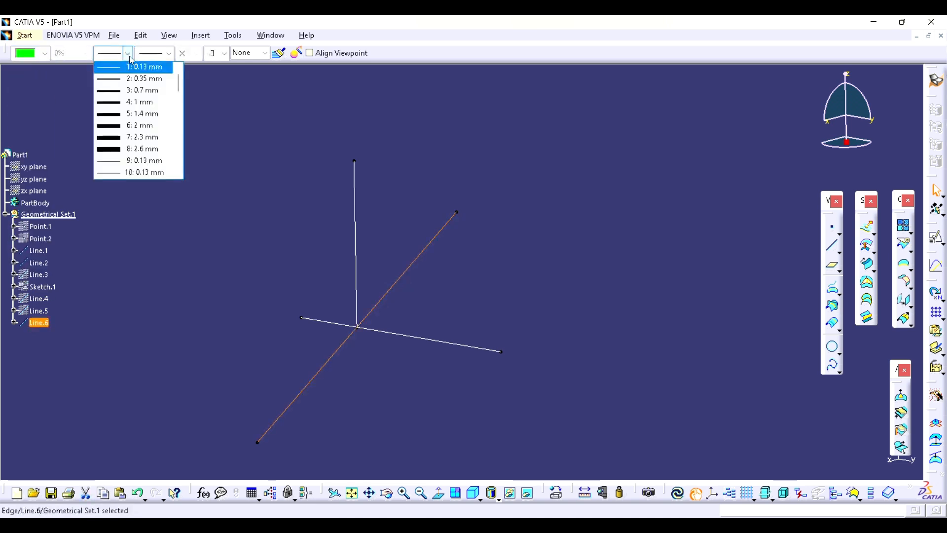
{"action": "left_click", "coordinate": [119, 101]}
{"action": "left_click", "coordinate": [169, 53]}
{"action": "left_click", "coordinate": [155, 93]}
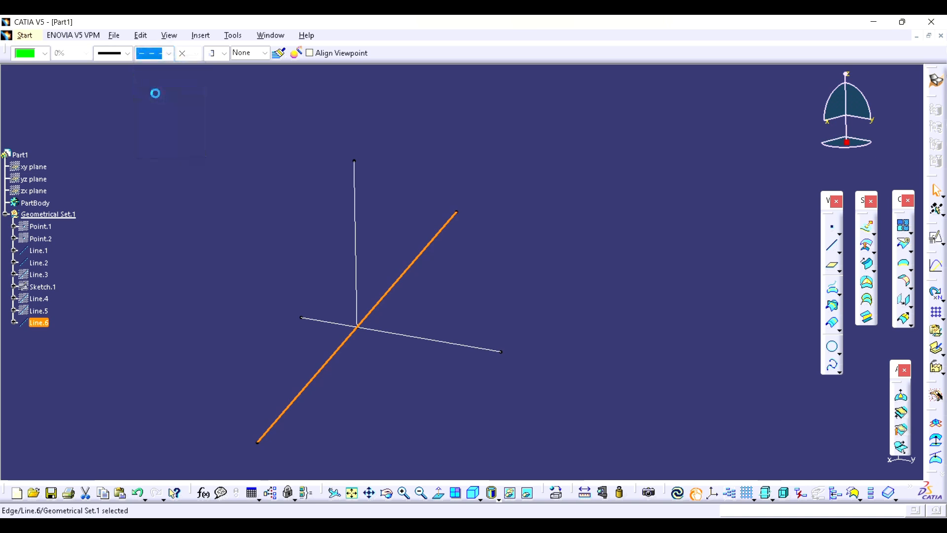
{"action": "left_click", "coordinate": [452, 270]}
{"action": "left_click", "coordinate": [569, 269]}
{"action": "middle_click_drag", "start_coordinate": [543, 239], "coordinate": [586, 236]}
{"action": "left_click", "coordinate": [585, 234]}
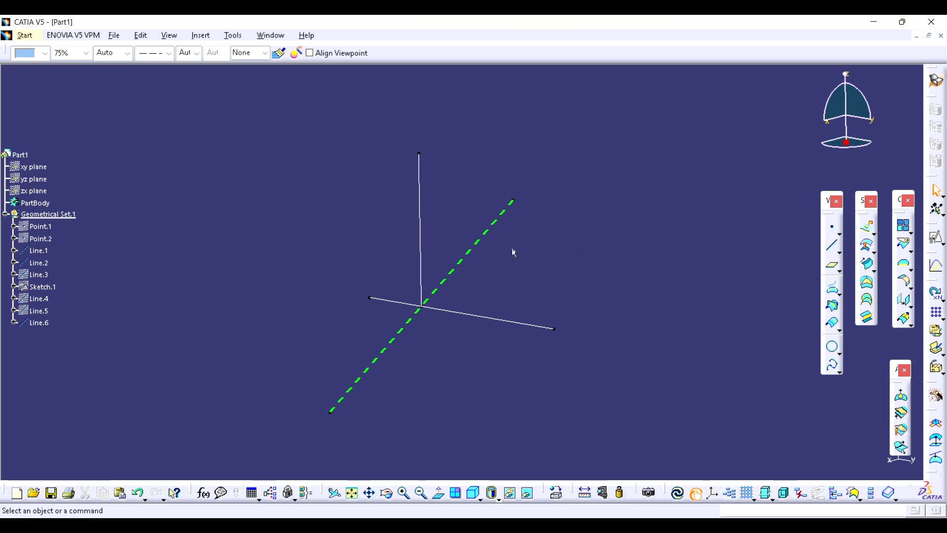
Highlight Line.1 and Line.2 in turn to identify the two bisected lines.
{"action": "left_click", "coordinate": [421, 206]}
{"action": "left_click", "coordinate": [492, 319]}
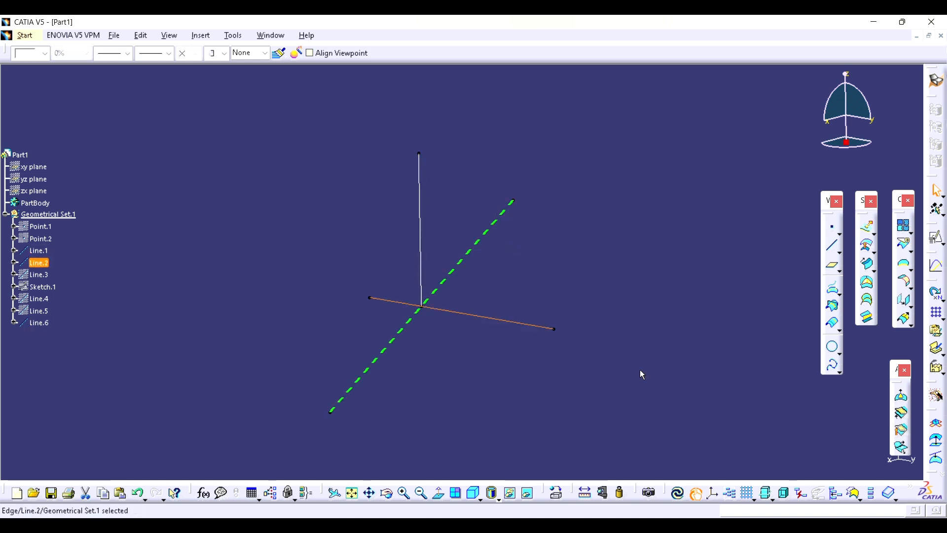